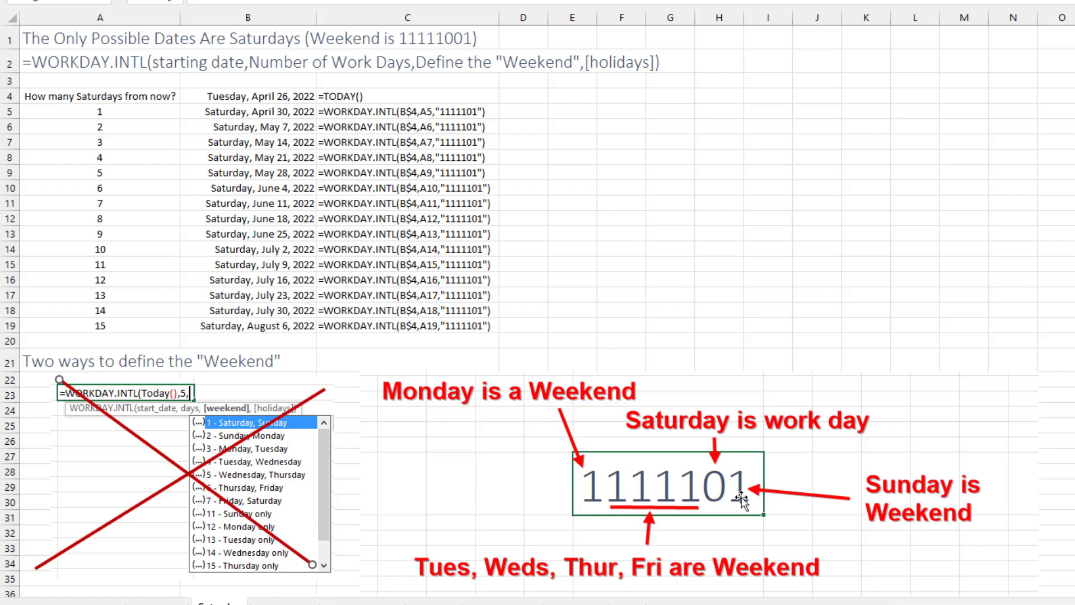
# - Inspect the fourth-Saturday formula in B8 without changing it, after noting the start date in B4
pyautogui.click(277, 95)
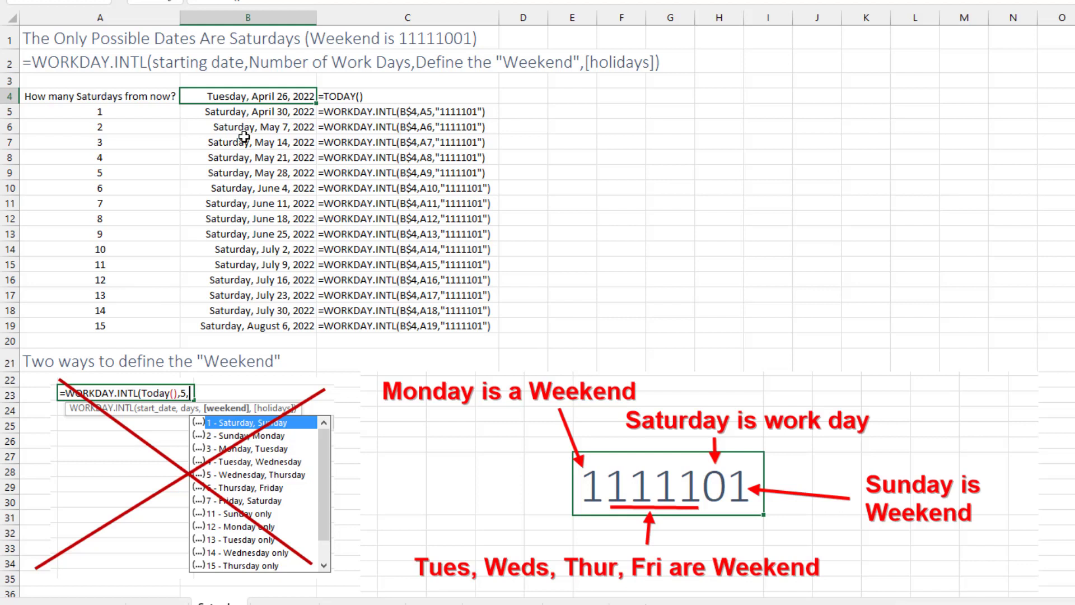
pyautogui.click(246, 158)
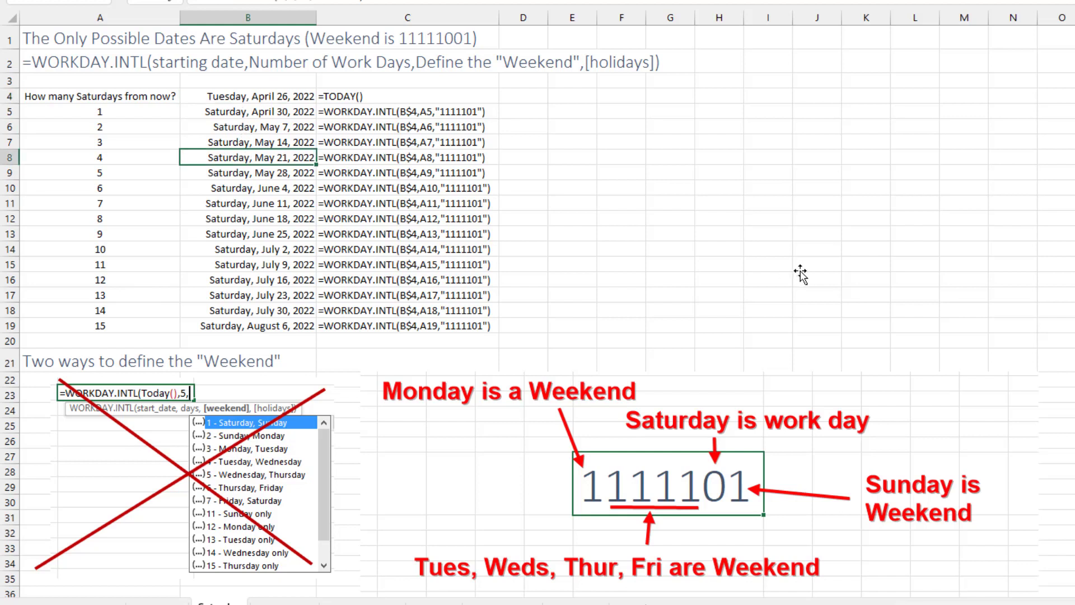
pyautogui.press('F2')
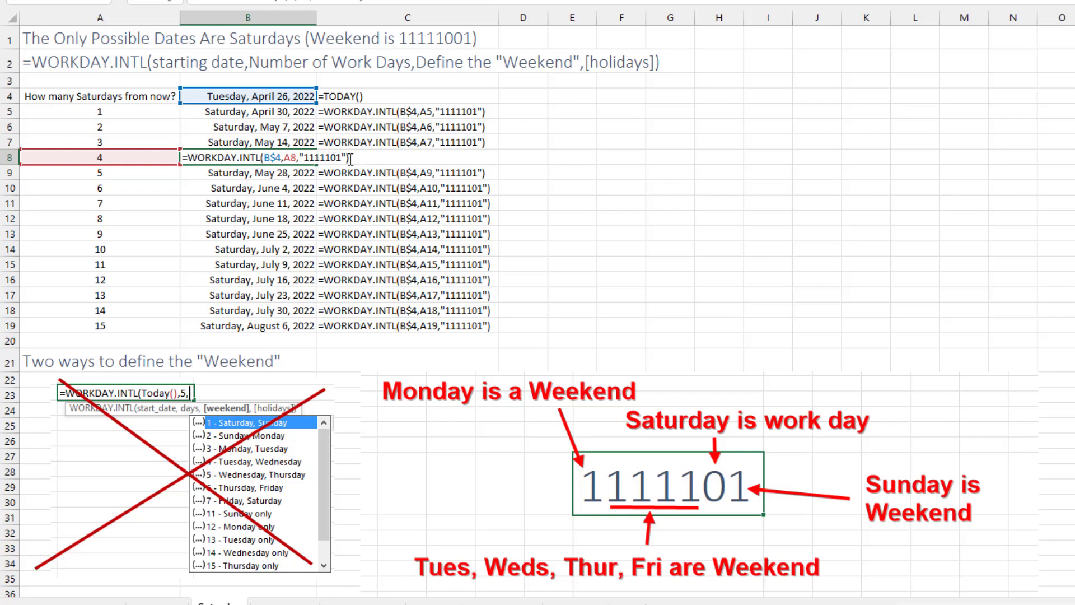
pyautogui.press('Return')
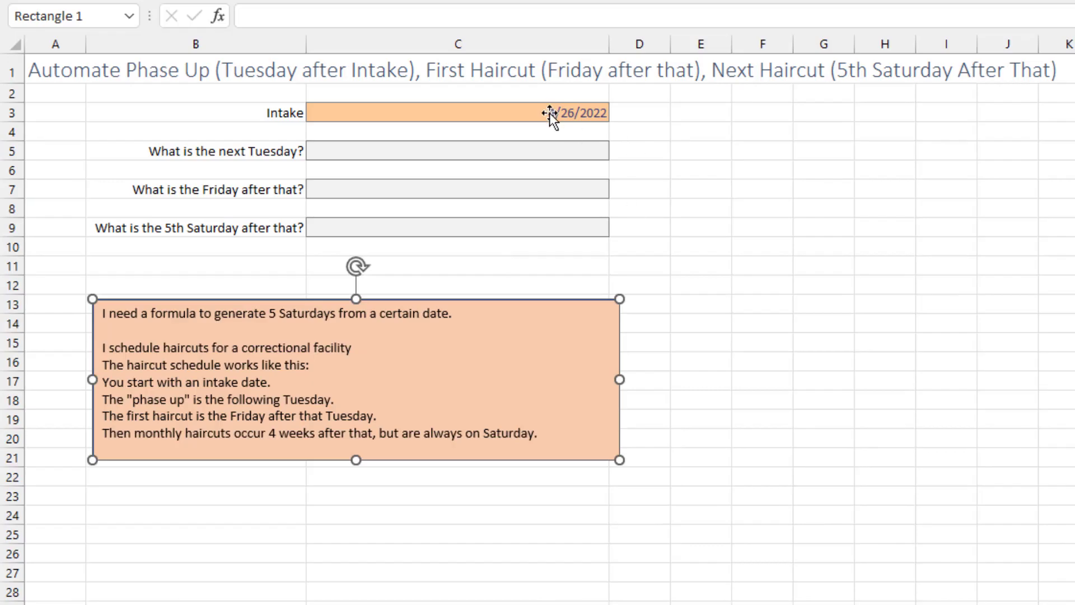
# - Store the Tuesday-only weekend string '1011111 as text in D5
pyautogui.click(549, 113)
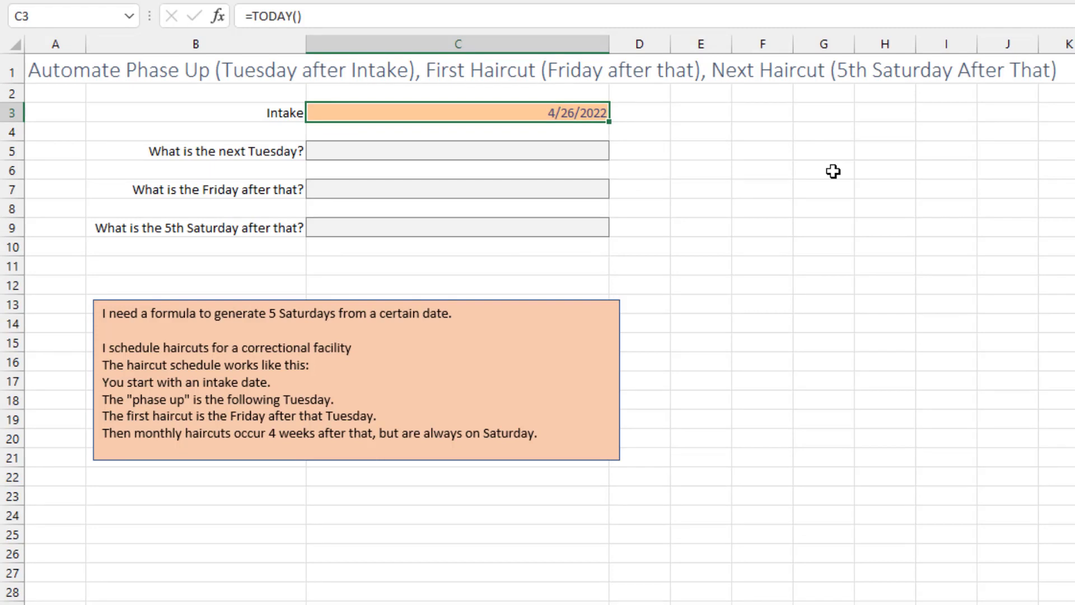
pyautogui.press('Down')
pyautogui.press('Down')
pyautogui.press('Right')
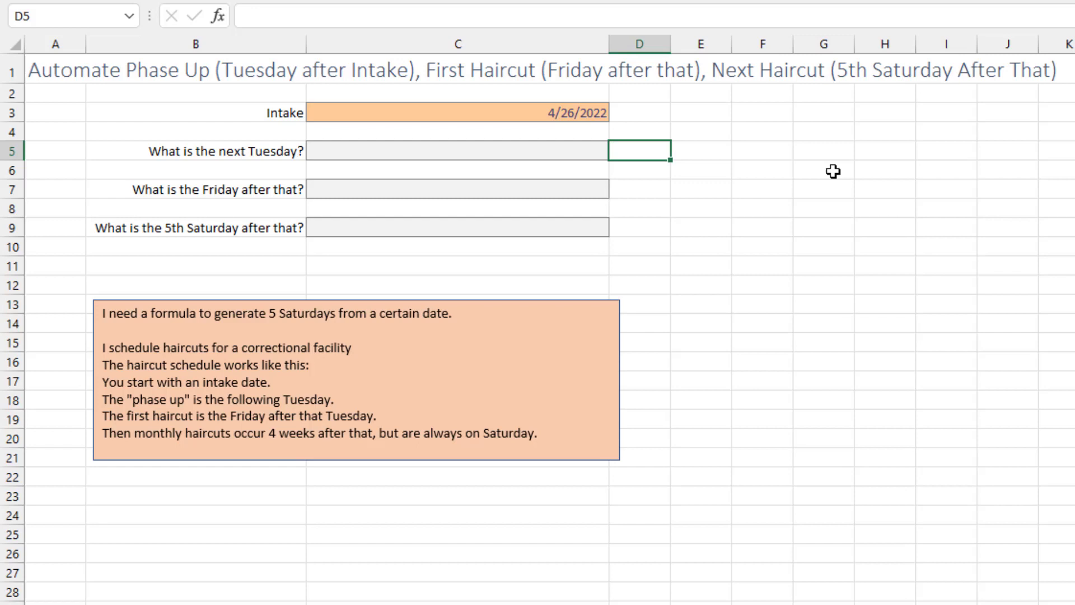
pyautogui.write("'")
pyautogui.write('1011')
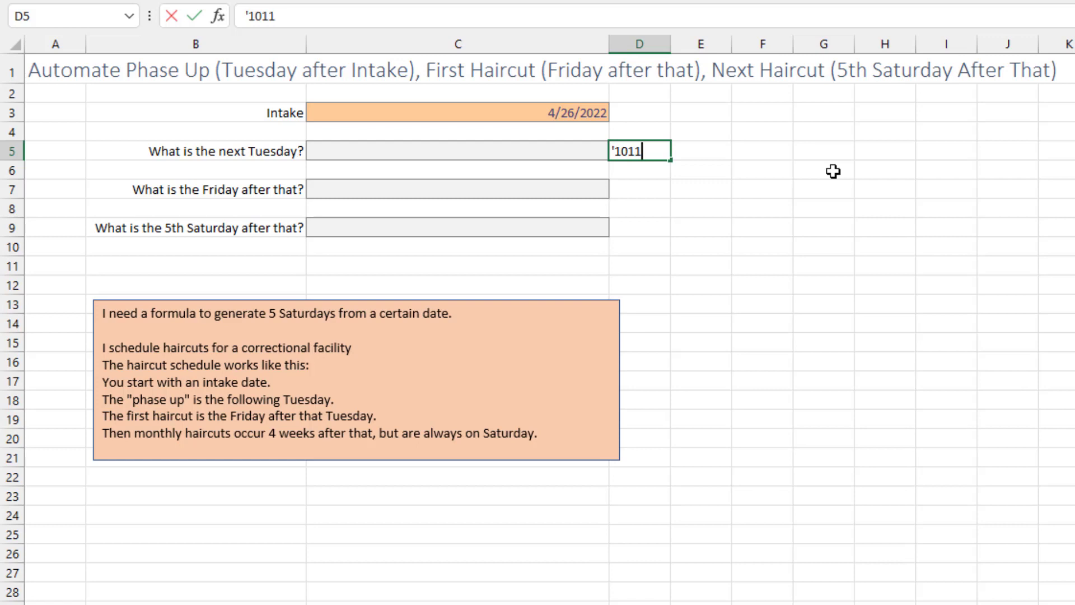
pyautogui.write('111')
pyautogui.press('Return')
pyautogui.press('Left')
# - Enter =WORKDAY.INTL(C3,1,D5) in C5 to get the Tuesday after intake
pyautogui.press('Up')
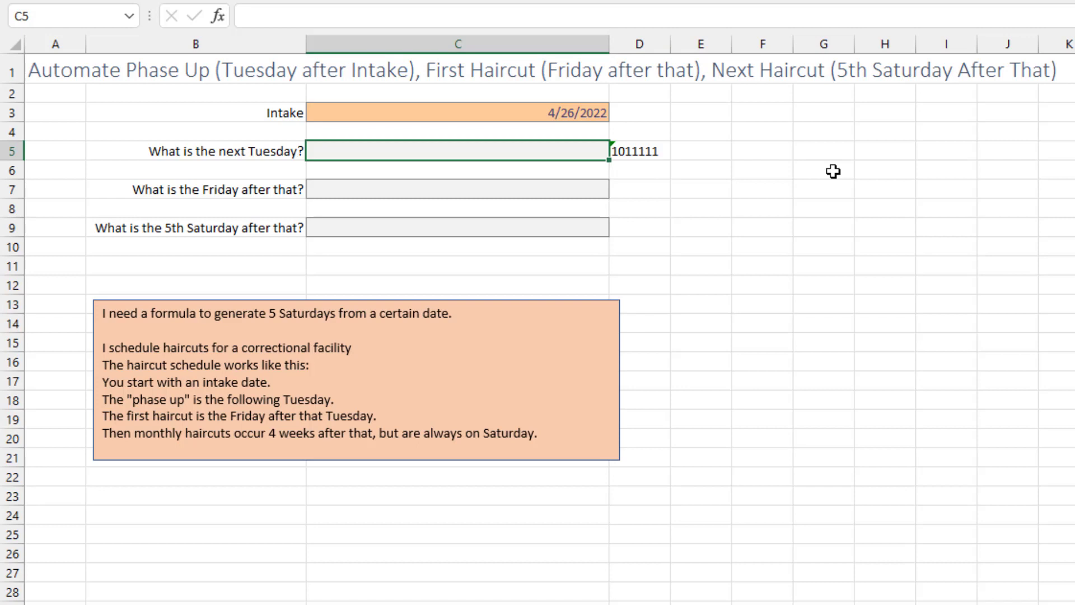
pyautogui.write('=work')
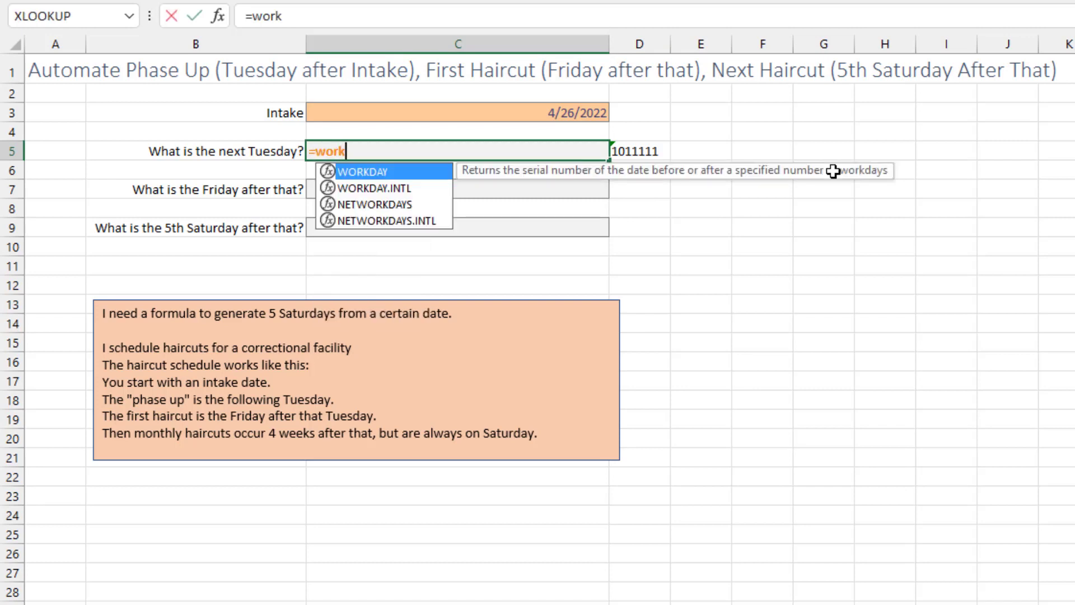
pyautogui.press('Down')
pyautogui.press('Tab')
pyautogui.write('C3')
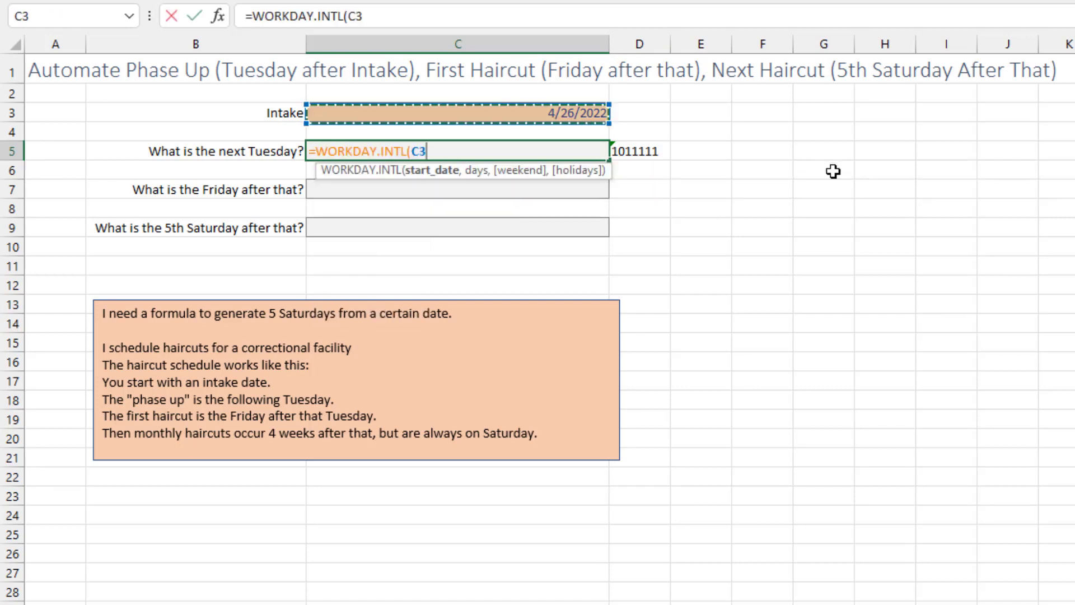
pyautogui.write(',')
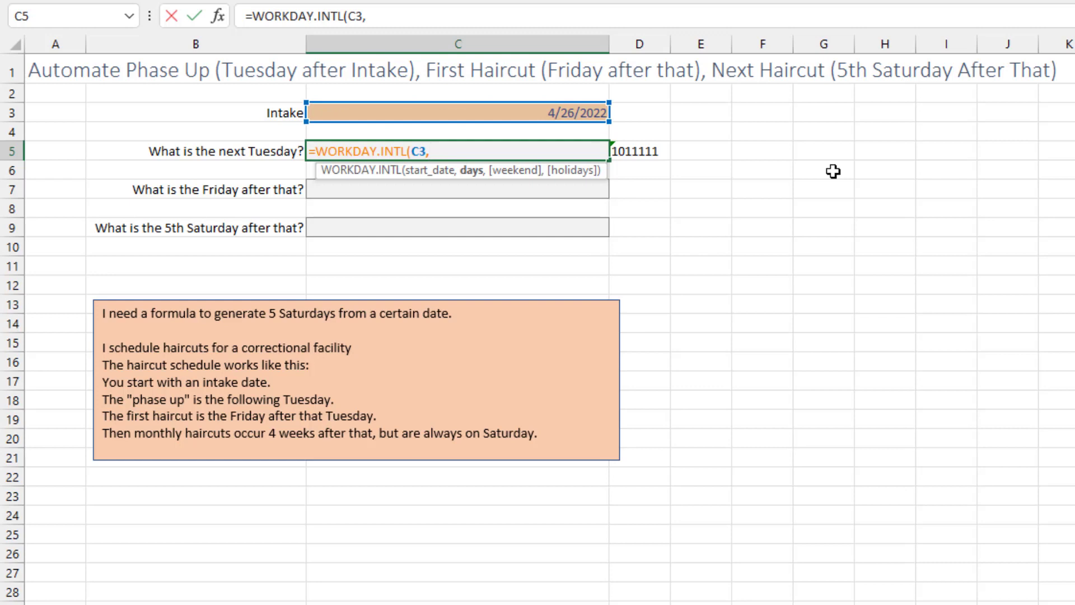
pyautogui.write('1,')
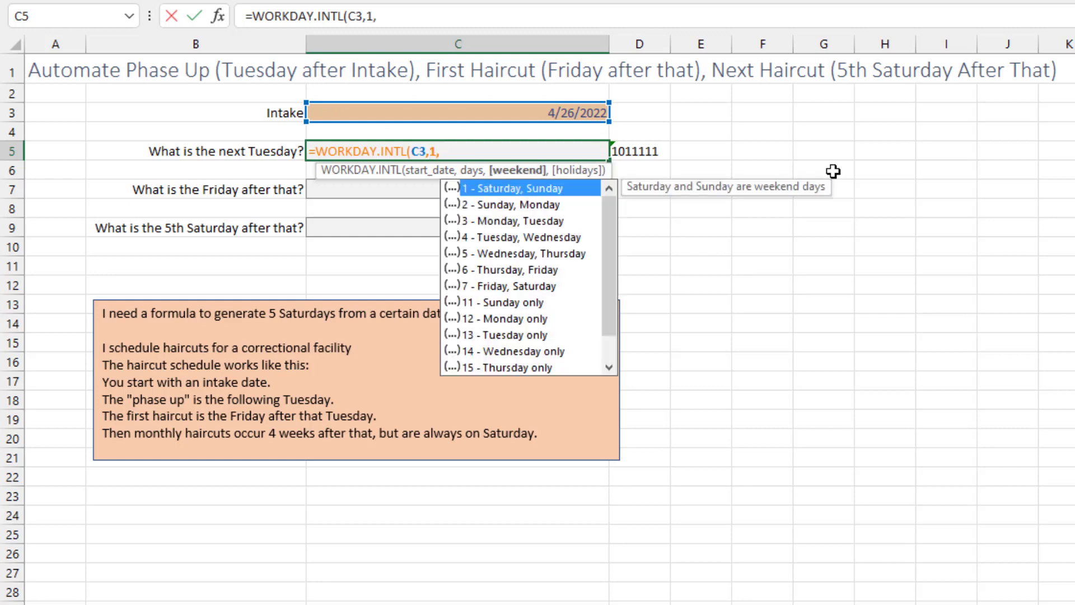
pyautogui.press('Right')
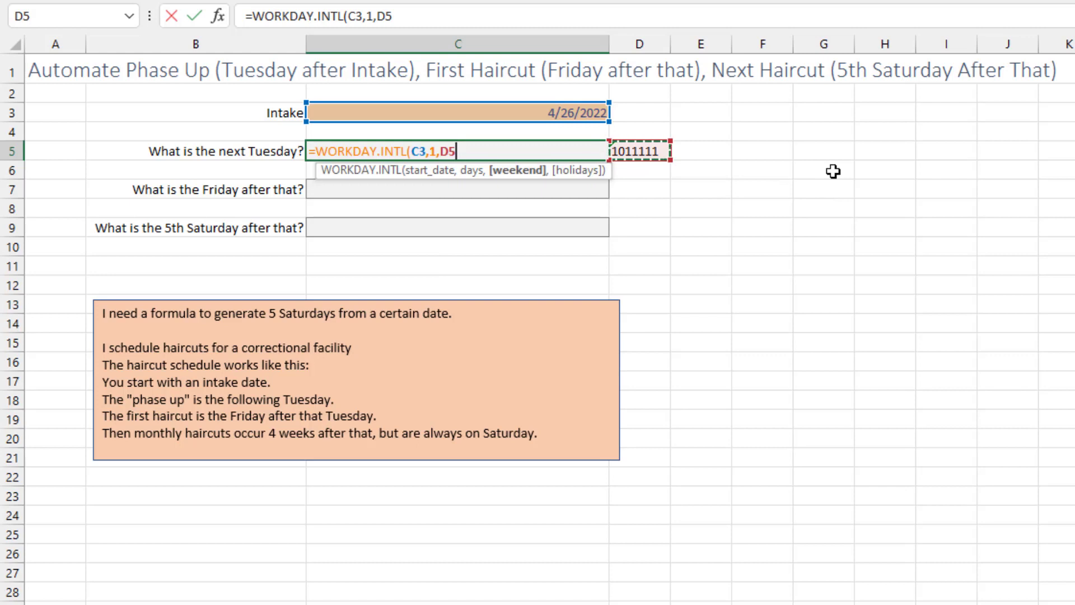
pyautogui.write(')')
pyautogui.press('Return')
pyautogui.press('Up')
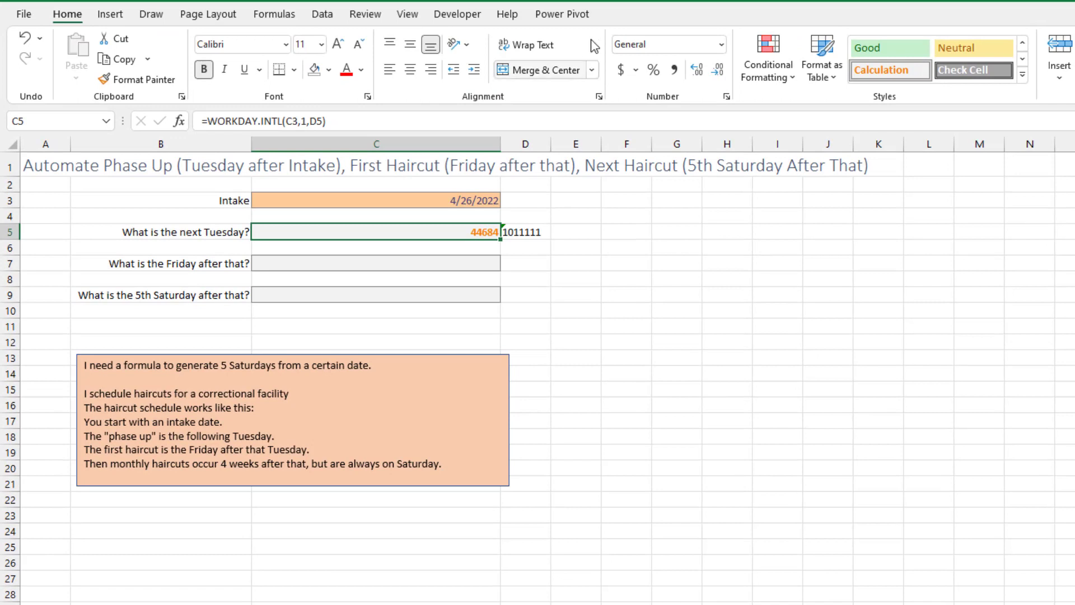
# - Apply Long Date format to C5 so it reads Tuesday, May 3, 2022
pyautogui.click(721, 44)
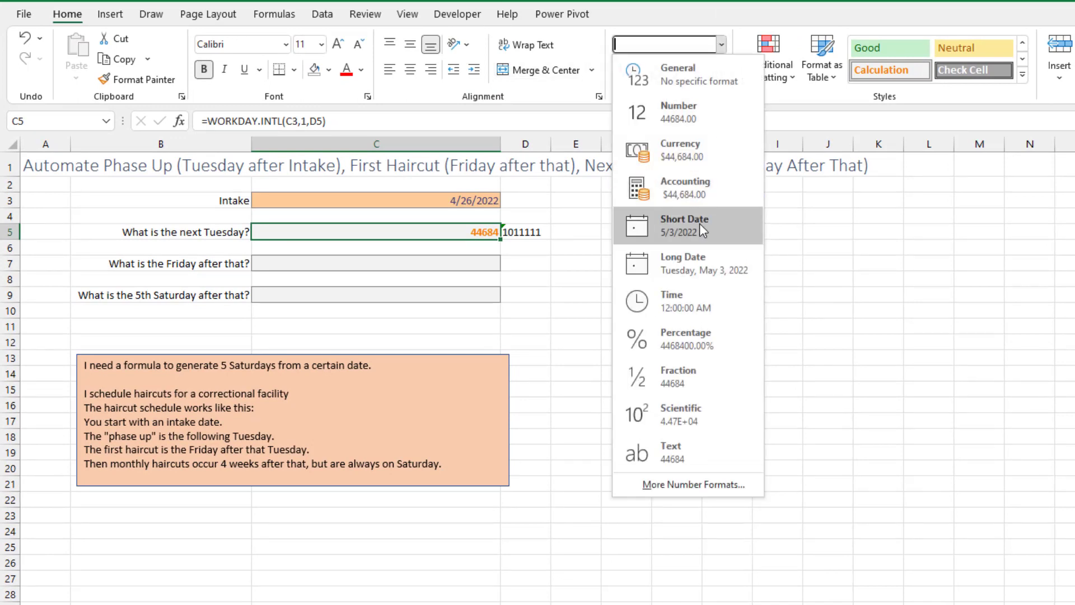
pyautogui.click(700, 269)
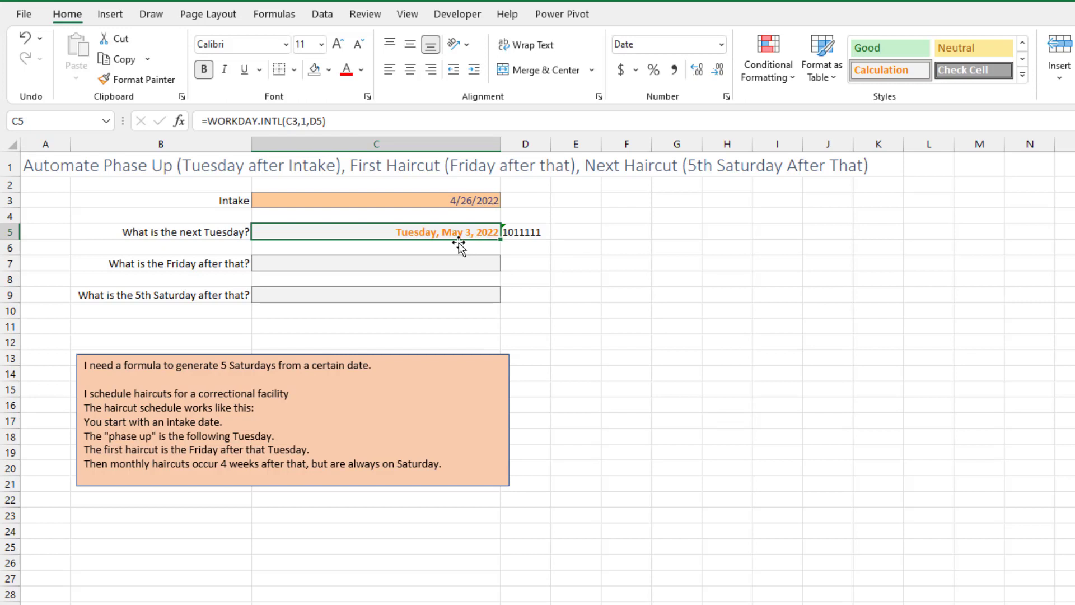
# - Enter the Friday-only weekend string '1111011 in D7
pyautogui.click(535, 256)
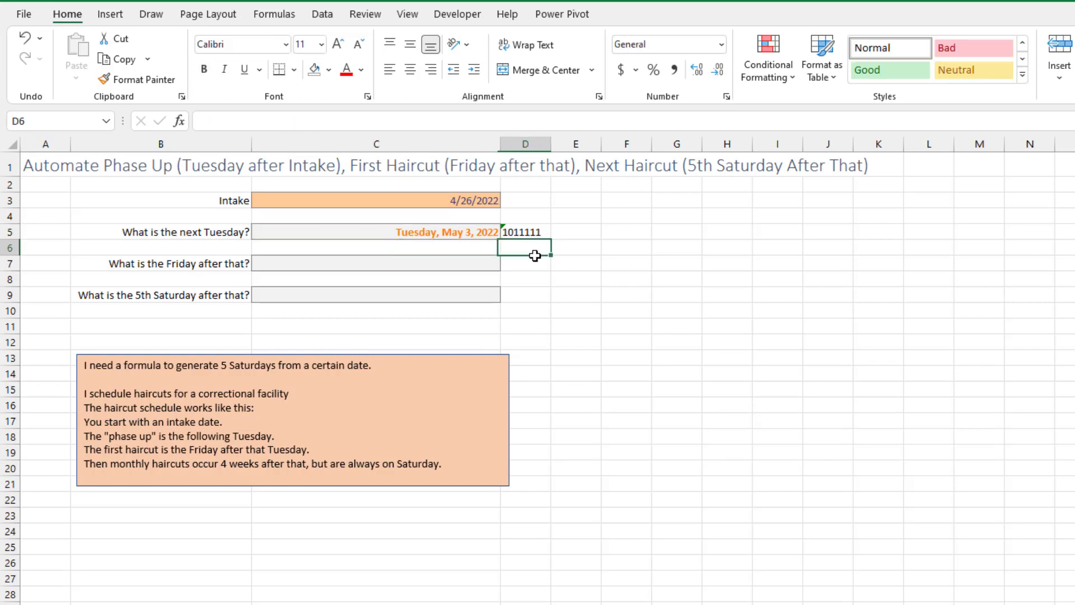
pyautogui.click(535, 257)
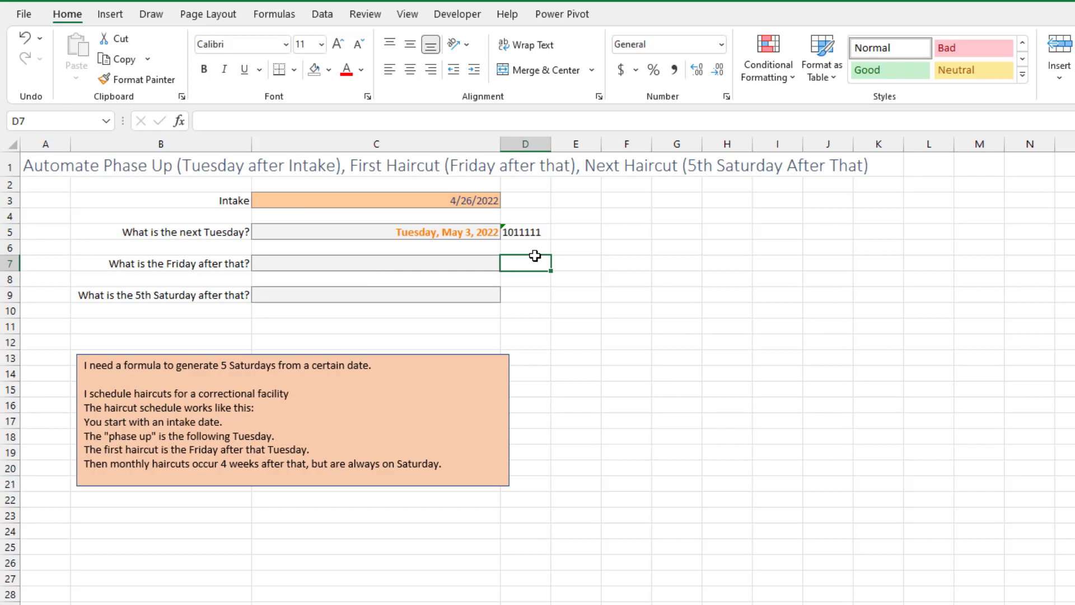
pyautogui.write("'")
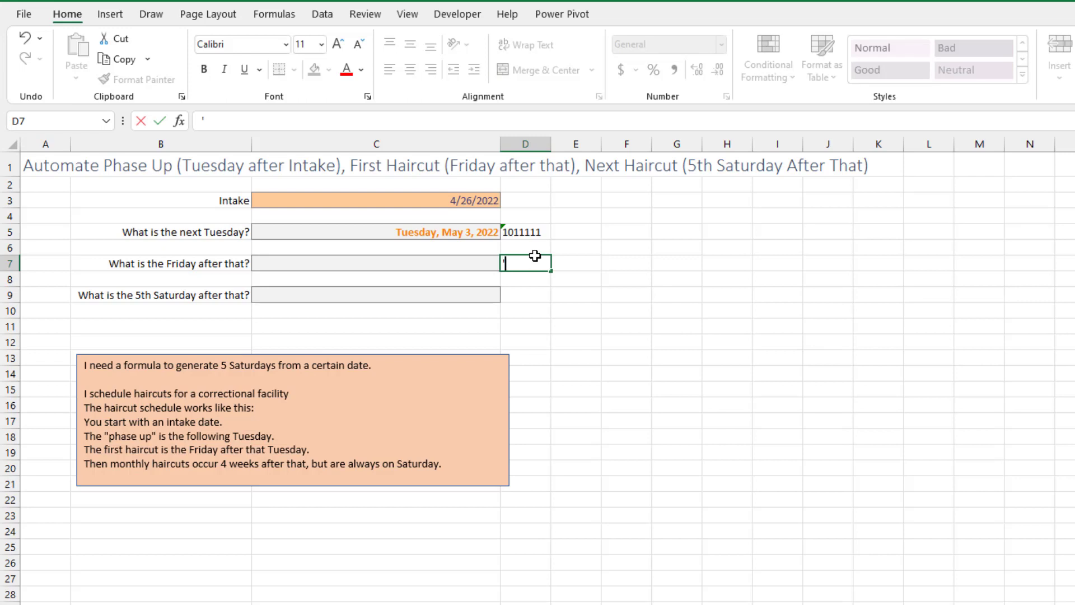
pyautogui.write(' 1111011')
pyautogui.press('Return')
# - Copy the C5 formula into C7, giving Friday, May 6, 2022
pyautogui.press('Up')
pyautogui.press('Up')
pyautogui.press('Up')
pyautogui.press('Left')
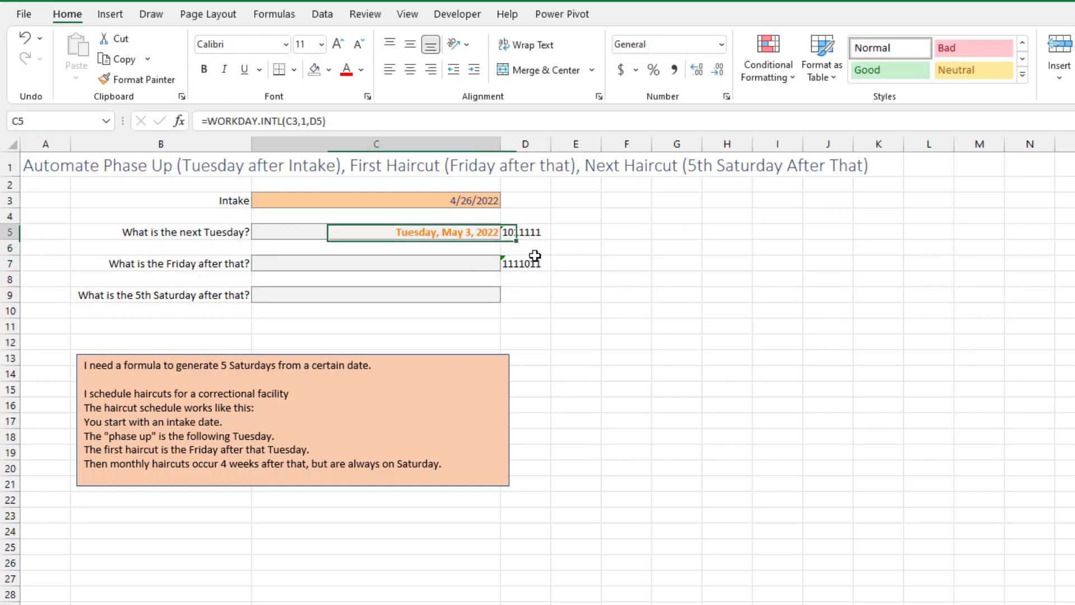
pyautogui.hotkey('ctrl', 'c')
pyautogui.press('Down')
pyautogui.press('Down')
pyautogui.hotkey('ctrl', 'v')
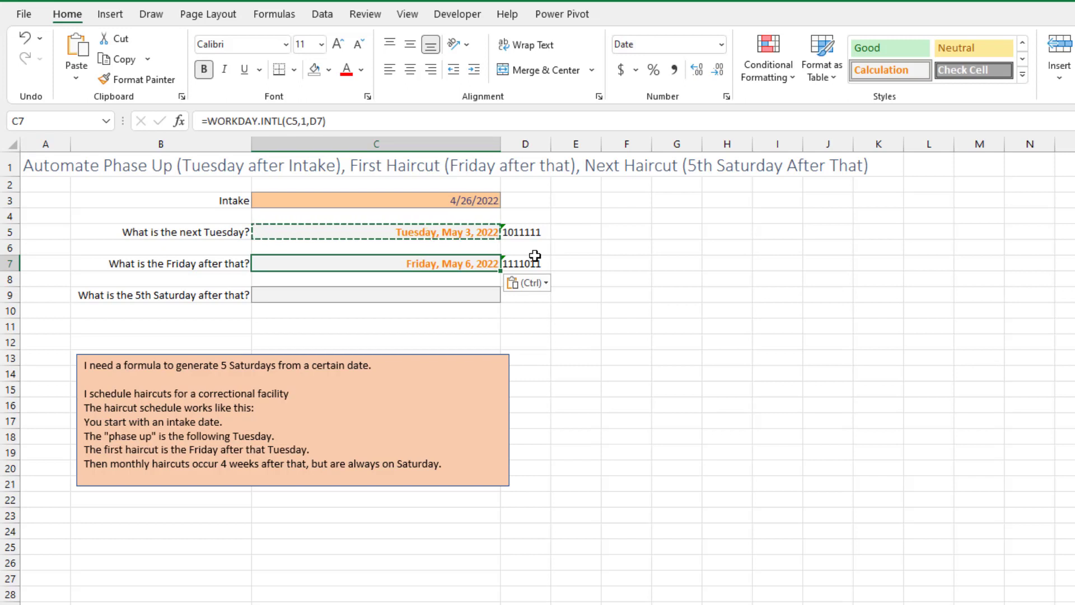
pyautogui.press('Up')
pyautogui.press('Up')
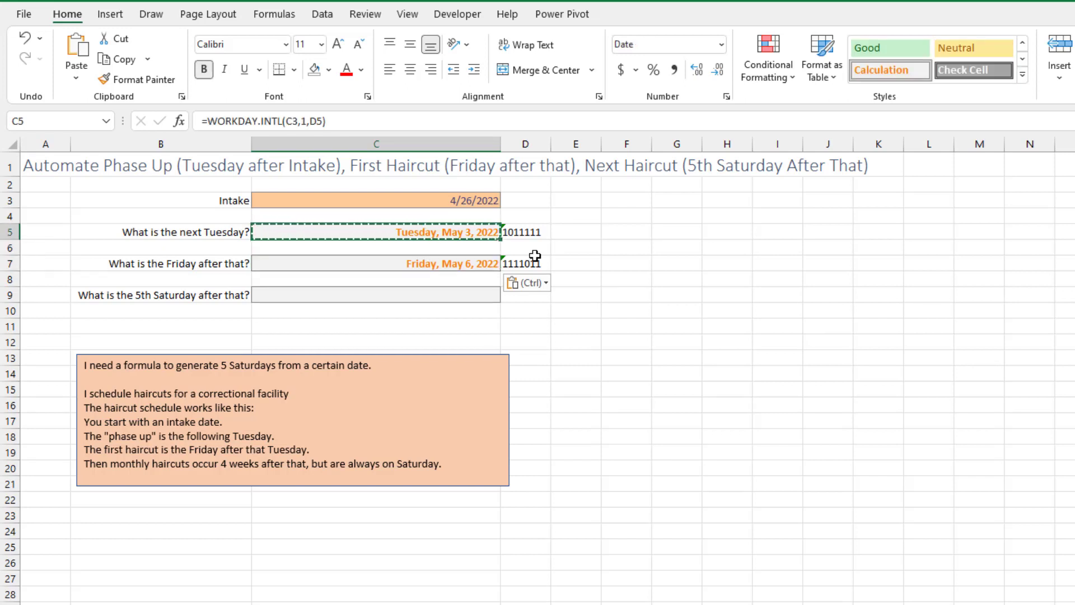
# - Enter the Saturday-only weekend string '1111101 in D9
pyautogui.press('Down')
pyautogui.press('Down')
pyautogui.press('Down')
pyautogui.press('Down')
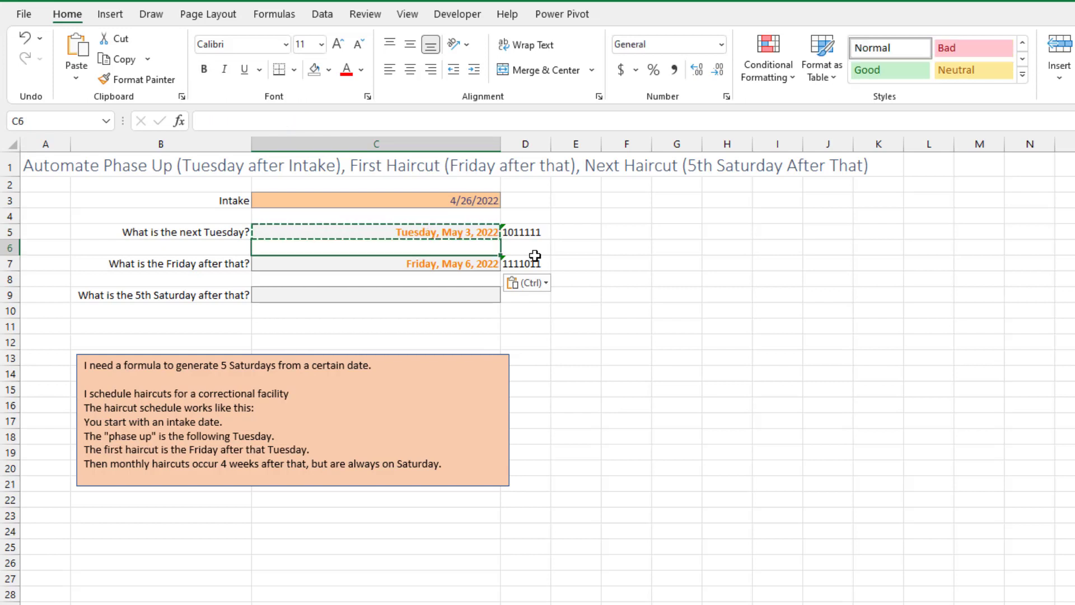
pyautogui.press('Right')
pyautogui.write("'1")
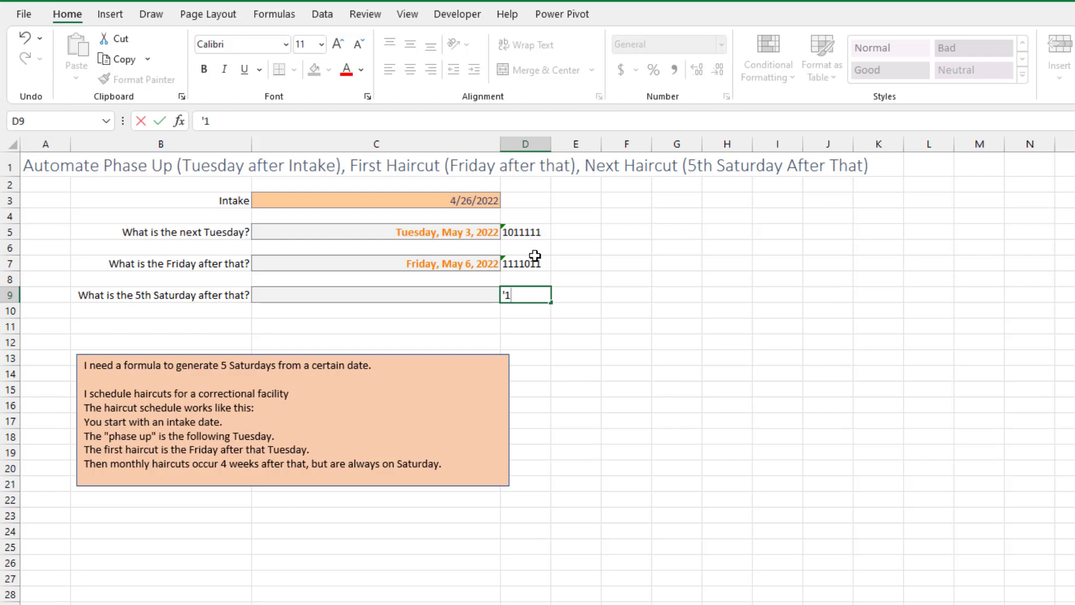
pyautogui.write('111101')
pyautogui.press('Return')
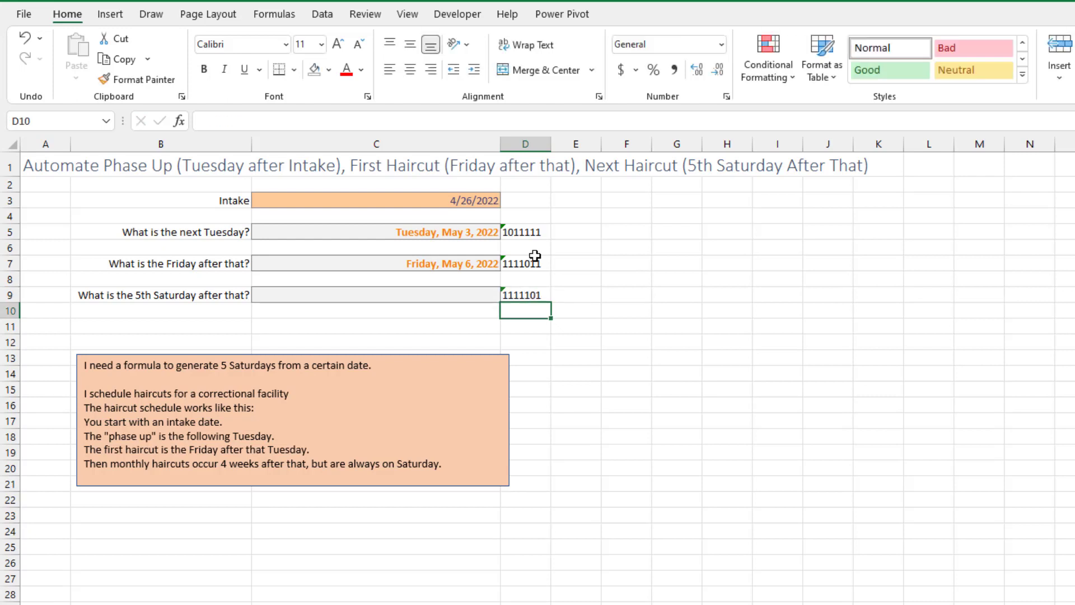
pyautogui.press('Up')
pyautogui.press('Up')
pyautogui.press('Up')
pyautogui.press('Left')
# - Put the value 5 in E9 beside the Saturday string
pyautogui.press('Down')
pyautogui.press('Down')
pyautogui.press('Right')
pyautogui.press('Right')
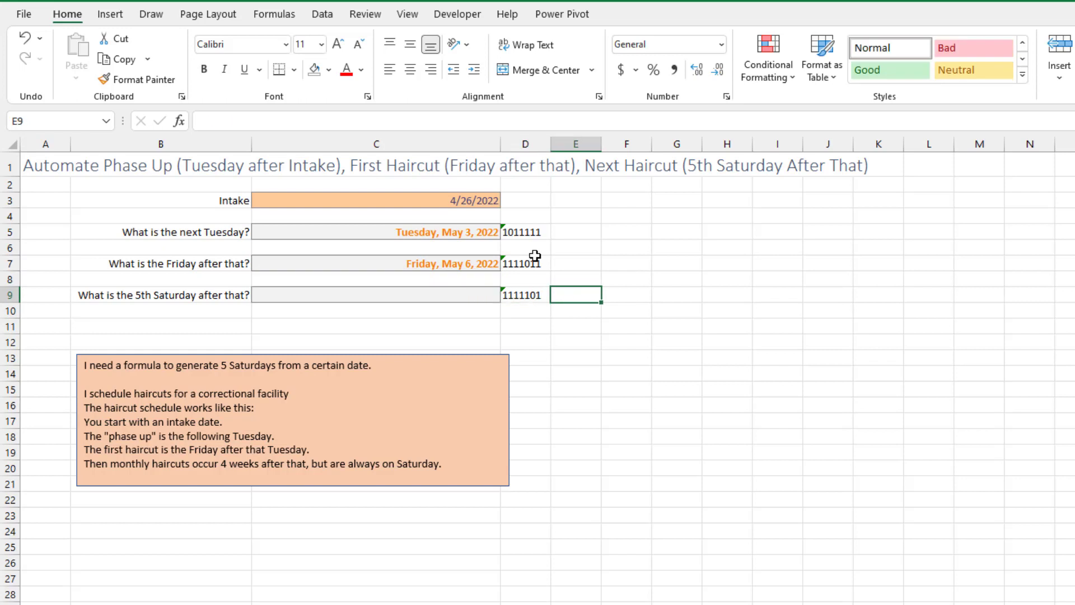
pyautogui.write('5')
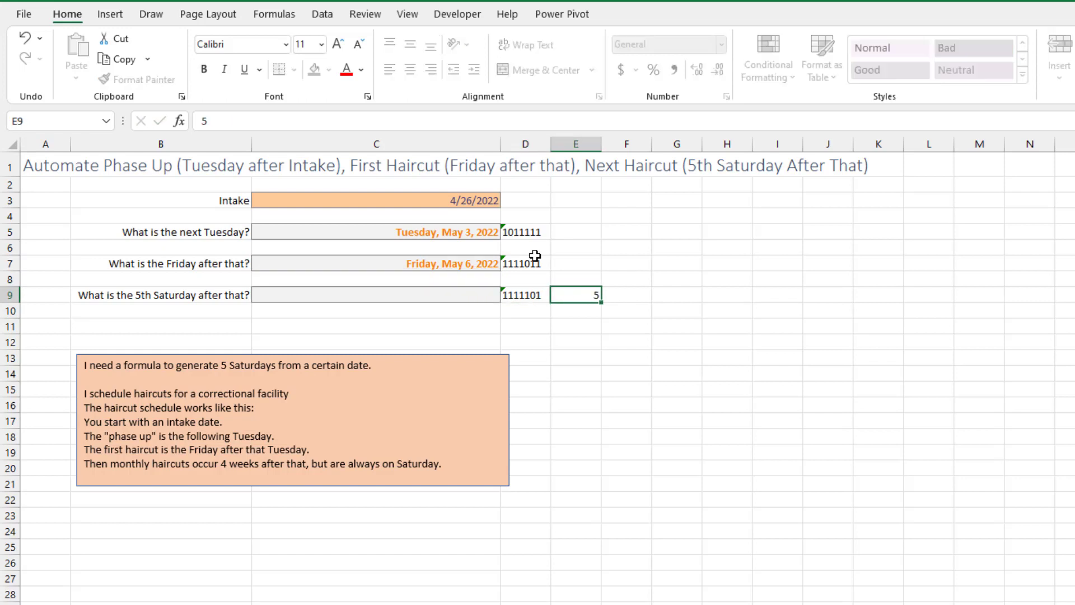
pyautogui.press('Return')
pyautogui.press('Up')
pyautogui.press('Left')
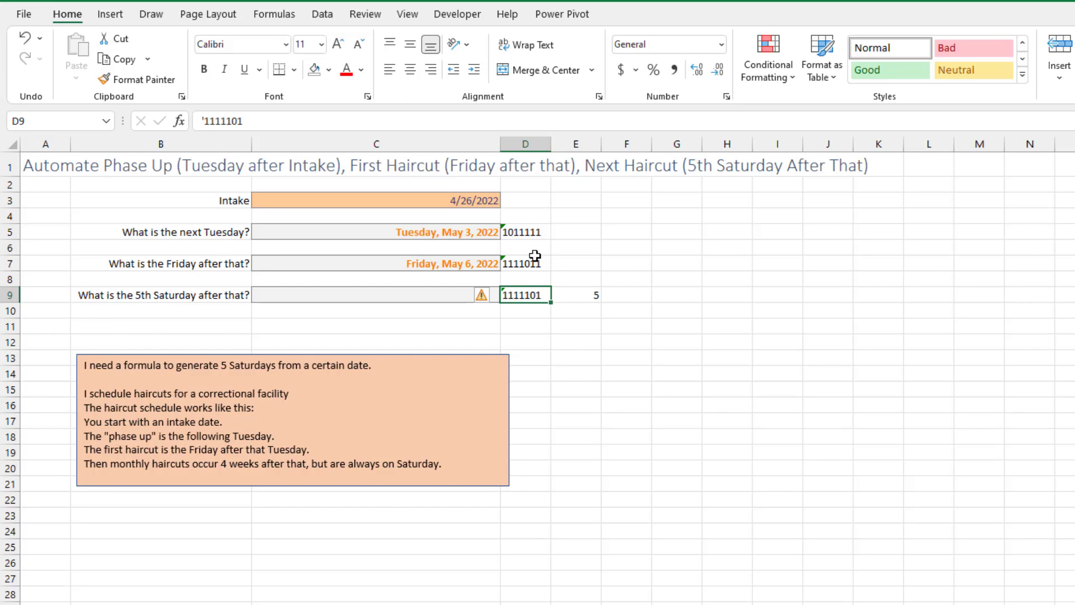
# - Enter =WORKDAY.INTL(C7,E9,D9) in C9, returning Saturday, June 4, 2022
pyautogui.press('Left')
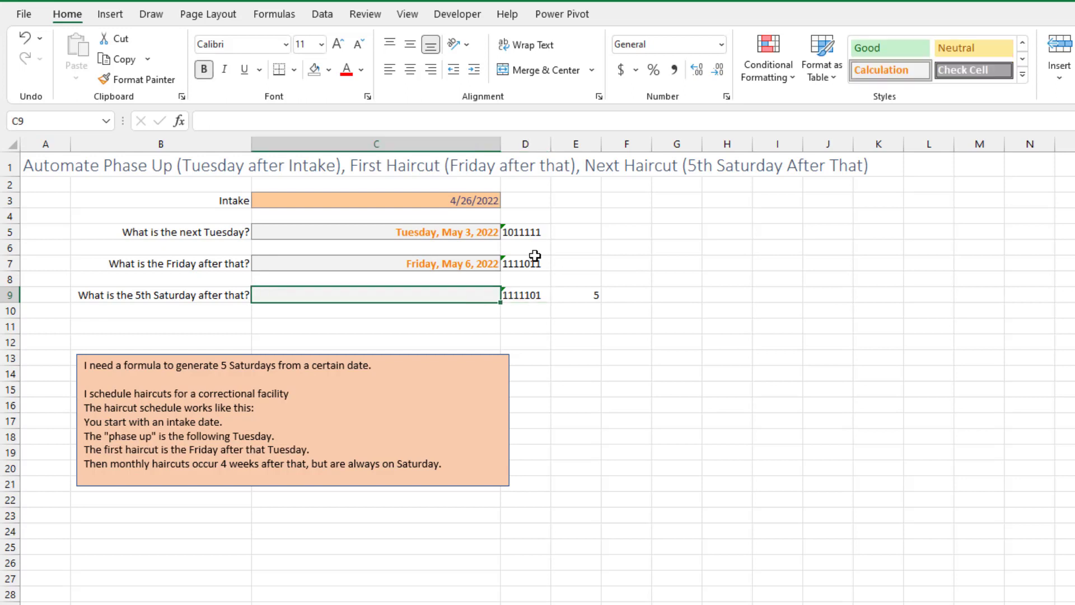
pyautogui.write('=')
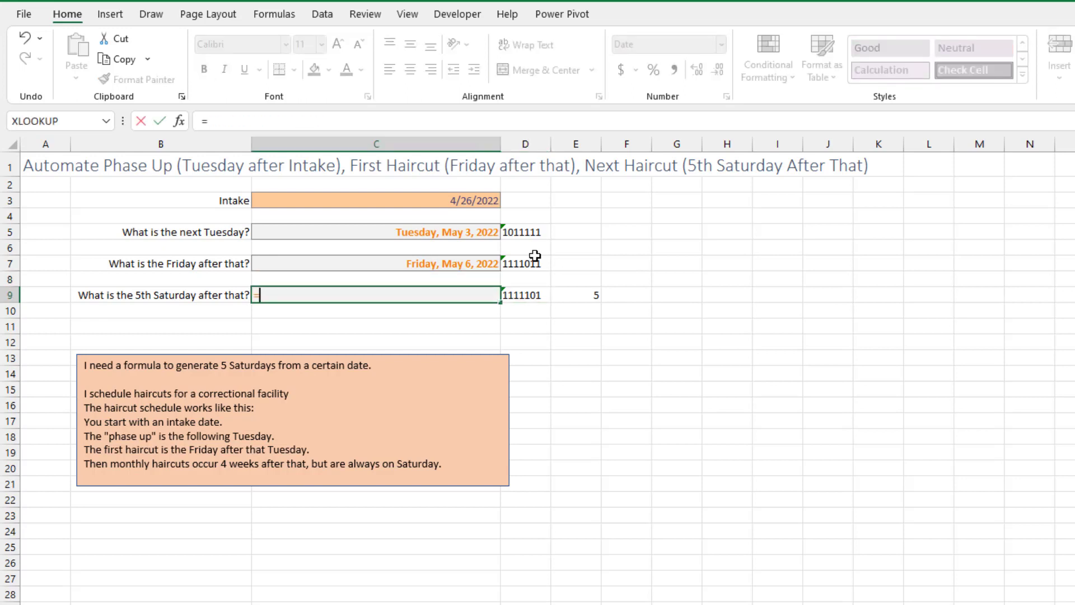
pyautogui.write('work')
pyautogui.press('Down')
pyautogui.press('Tab')
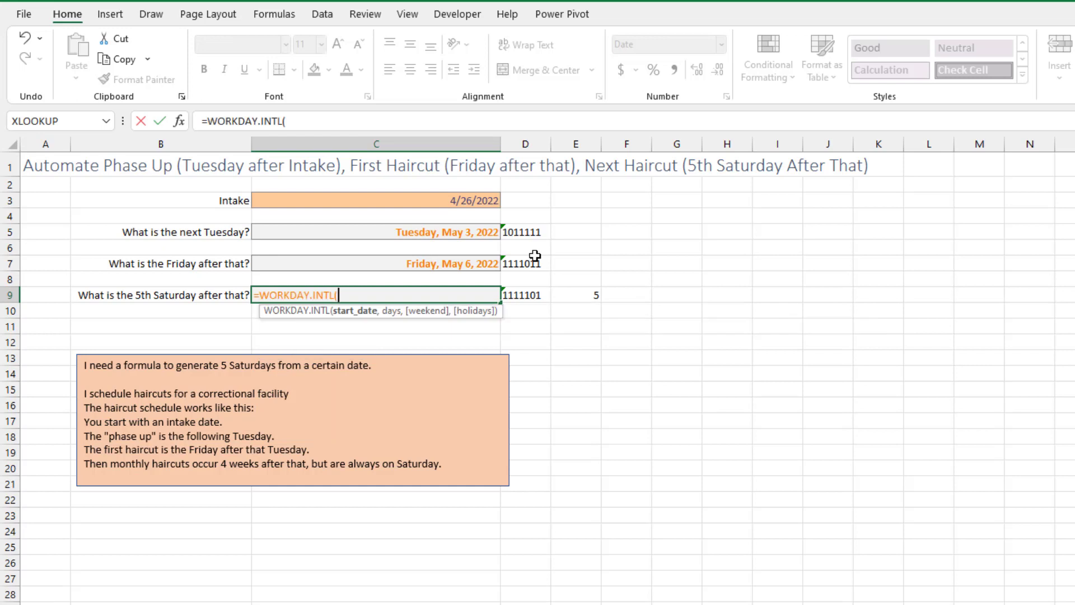
pyautogui.press('Up')
pyautogui.press('Up')
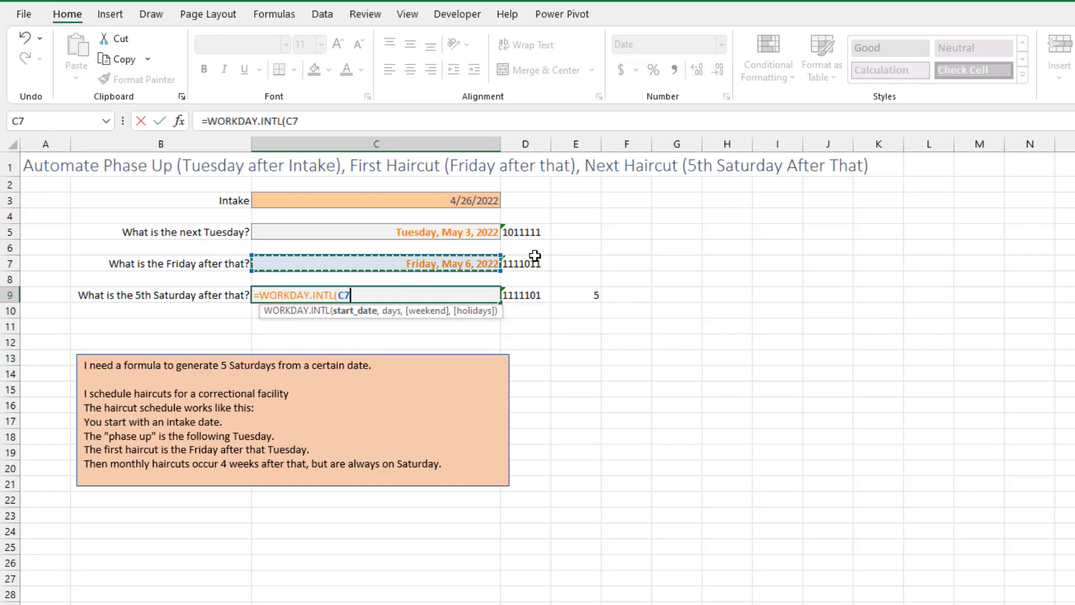
pyautogui.write(',')
pyautogui.press('Right')
pyautogui.press('Right')
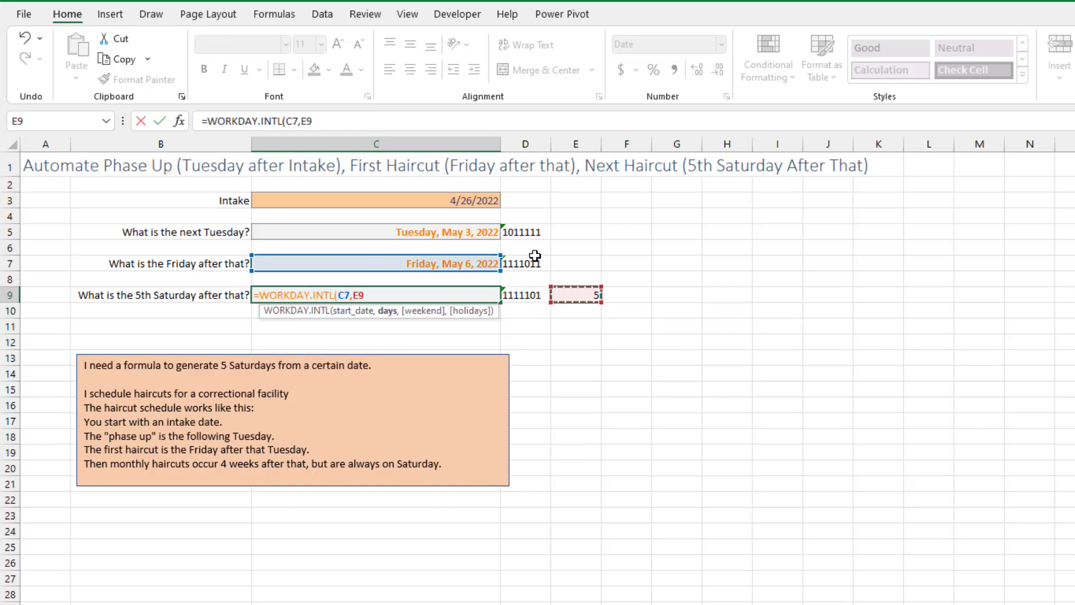
pyautogui.write(',')
pyautogui.press('Right')
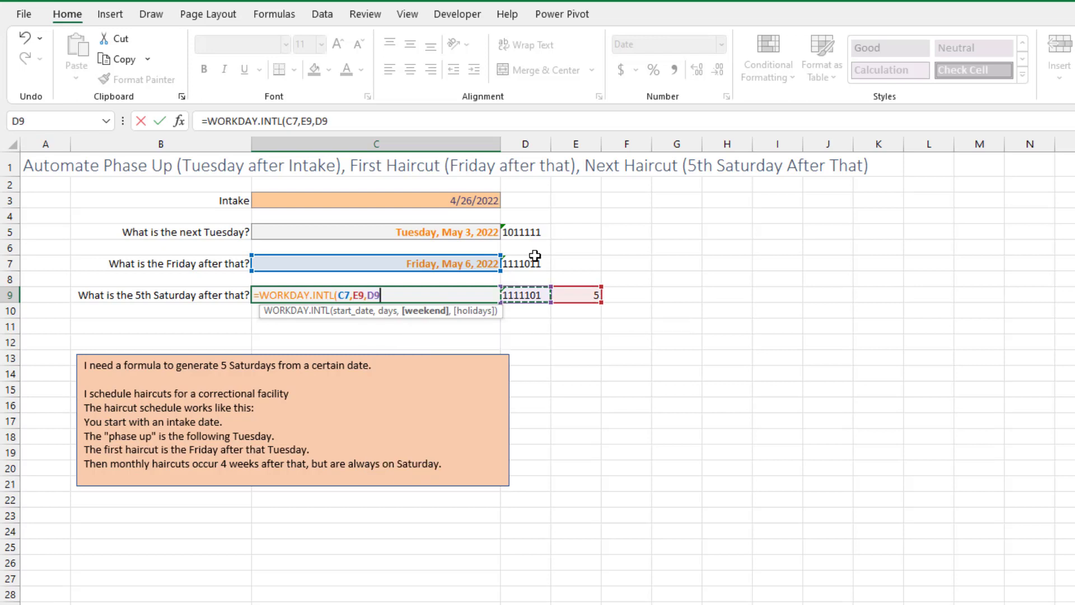
pyautogui.press('Return')
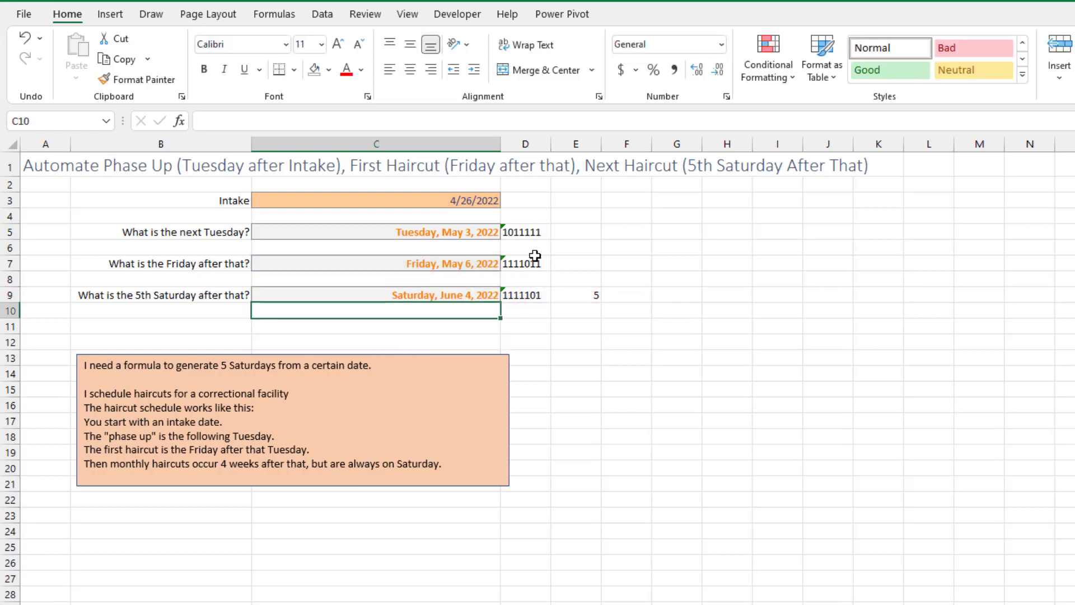
pyautogui.press('Up')
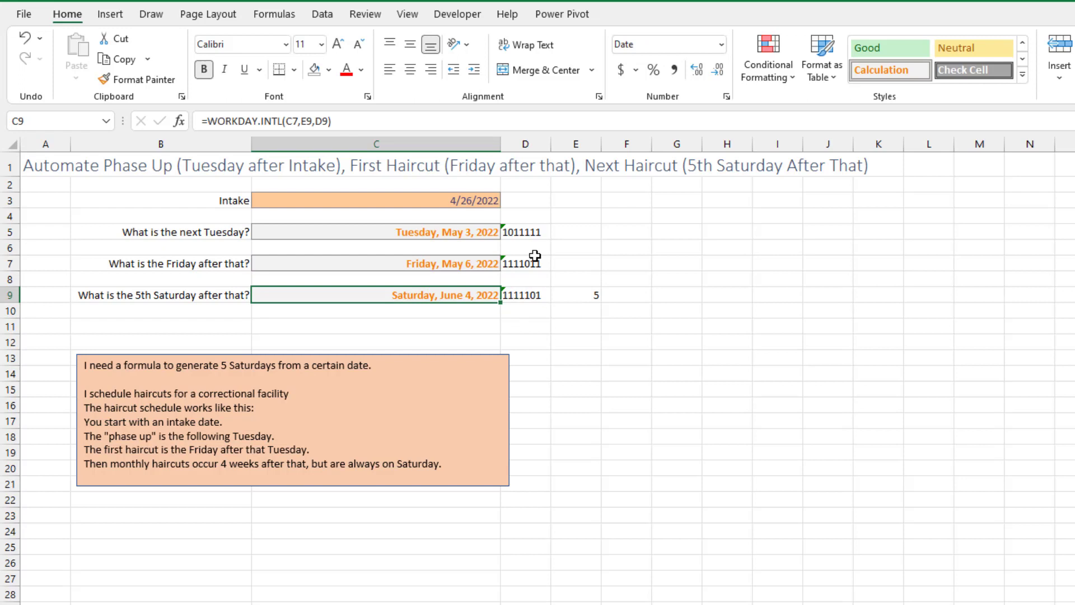
pyautogui.press('Right')
pyautogui.press('Right')
pyautogui.press('Right')
# - Enter =+C9-C7 in F9 and format it as Number, showing 29.00
pyautogui.write('+')
pyautogui.press('Left')
pyautogui.press('Left')
pyautogui.press('Left')
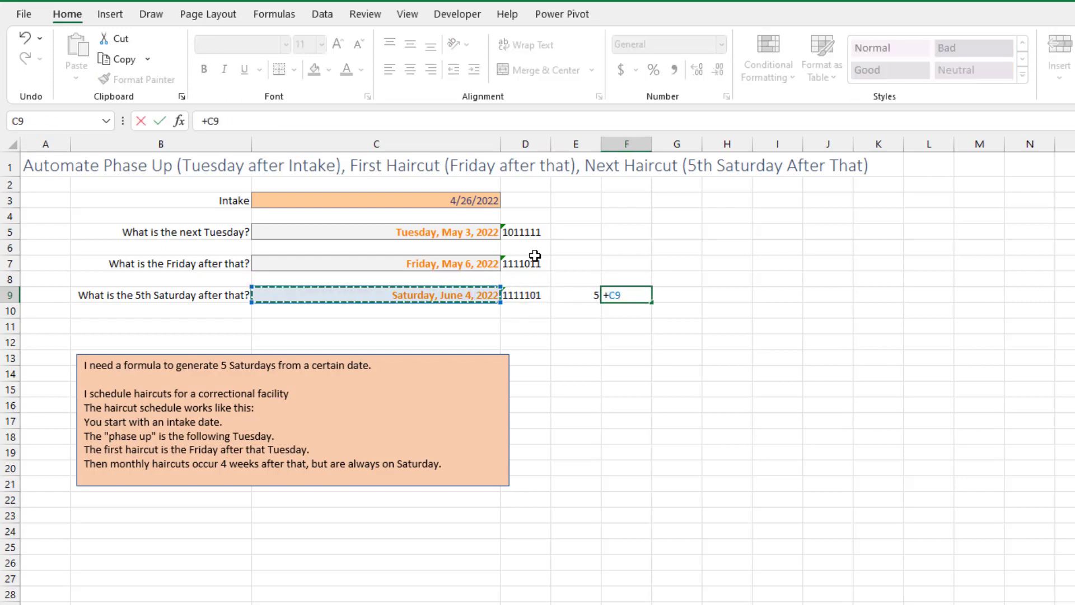
pyautogui.write('-')
pyautogui.press('Up')
pyautogui.press('Up')
pyautogui.press('Return')
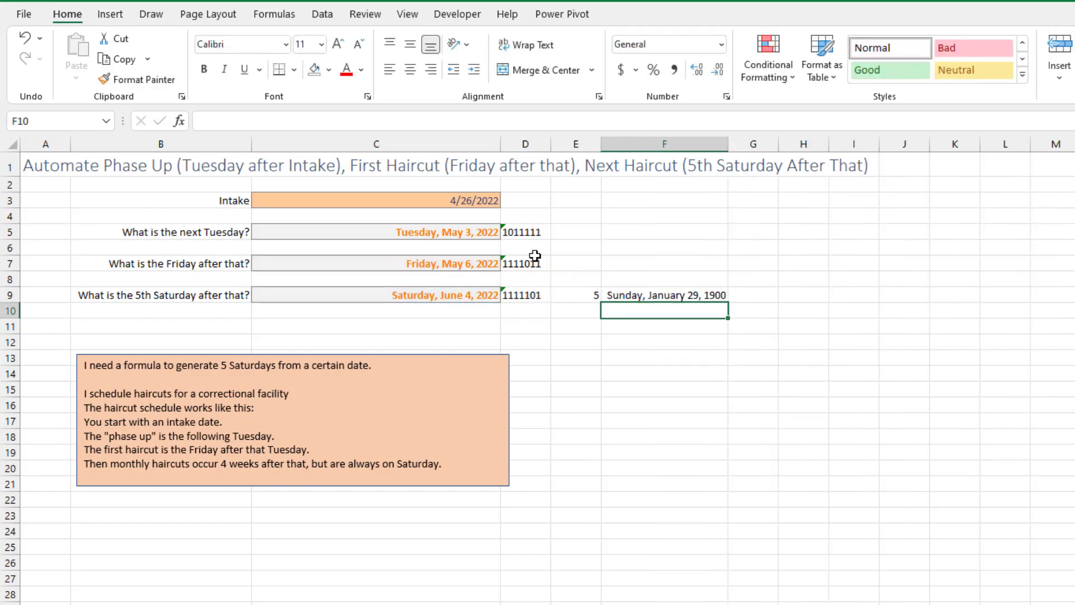
pyautogui.press('Up')
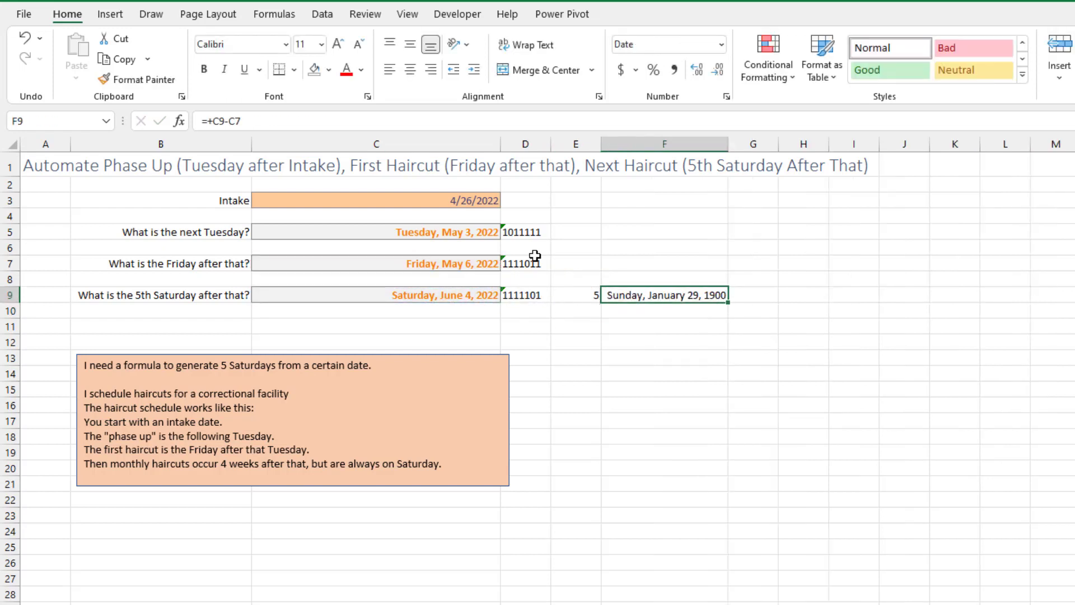
pyautogui.click(722, 45)
pyautogui.click(669, 122)
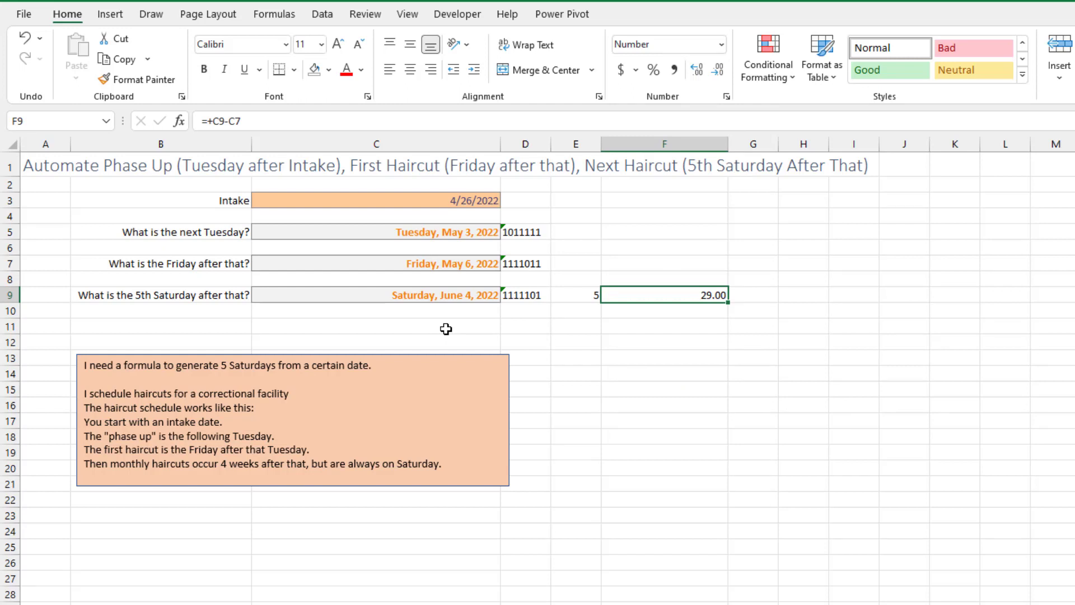
# - On the Tuesday-or-Thursday sheet, review the WORKDAY.INTL formulas in C5 and C7
pyautogui.hotkey('ctrl', 'pagedown')
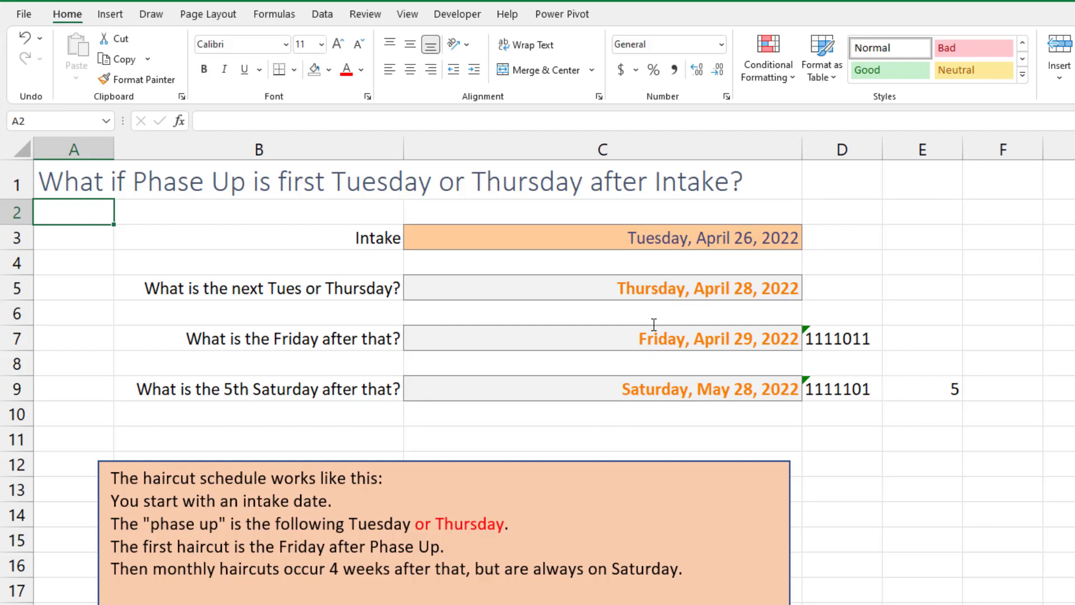
pyautogui.click(637, 286)
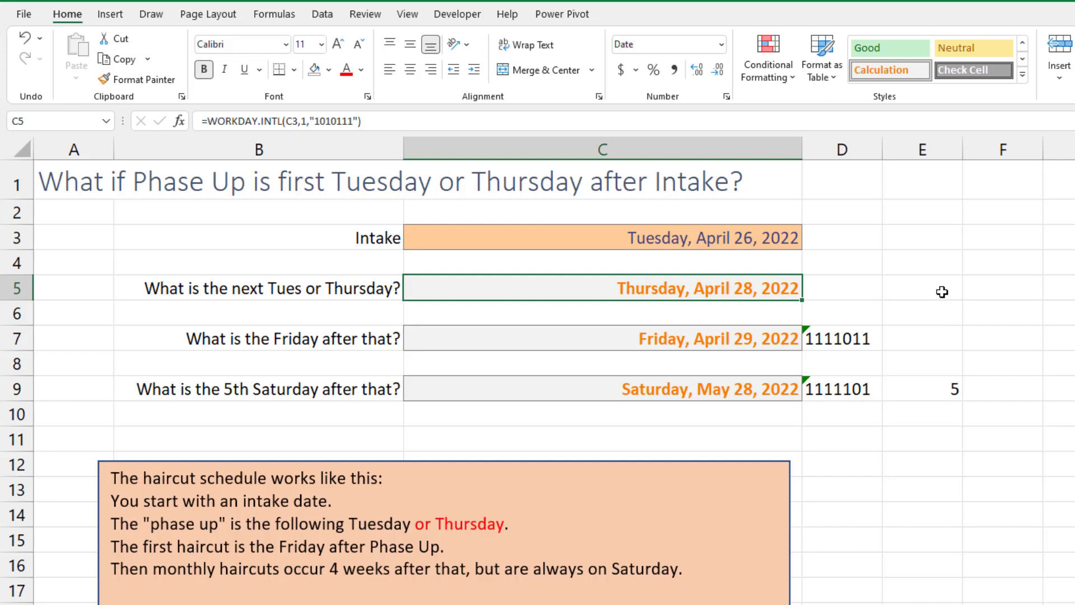
pyautogui.press('F2')
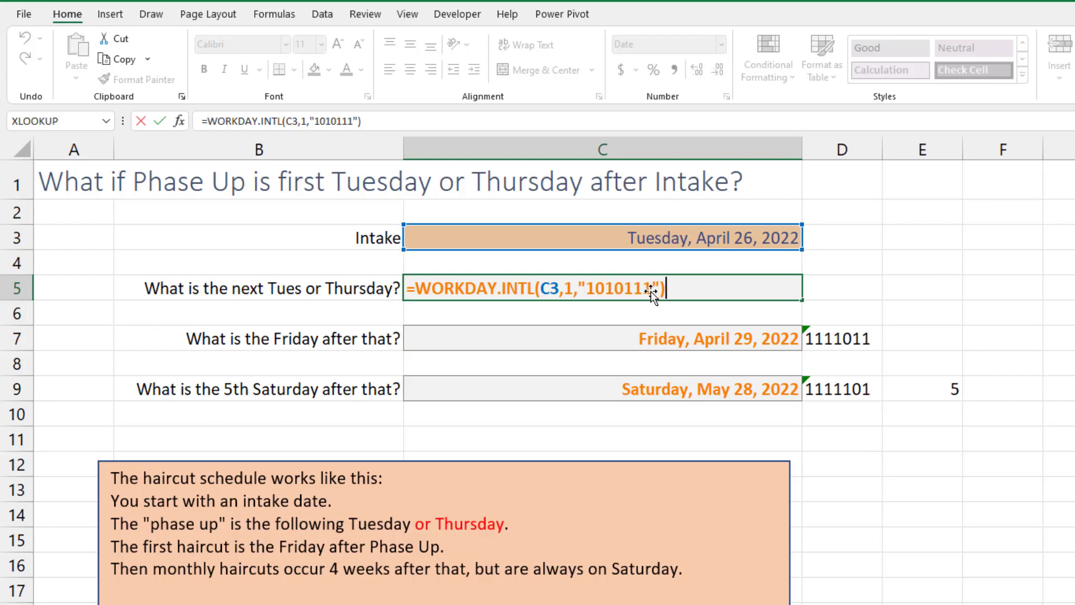
pyautogui.hotkey('ctrl', 'Return')
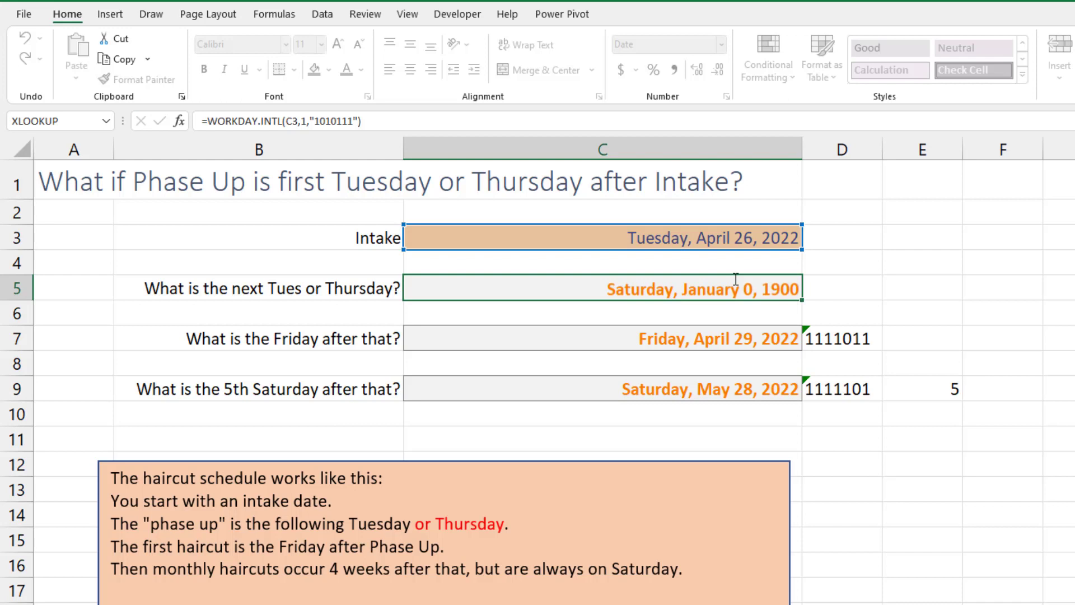
pyautogui.press('Return')
pyautogui.press('Return')
pyautogui.press('F2')
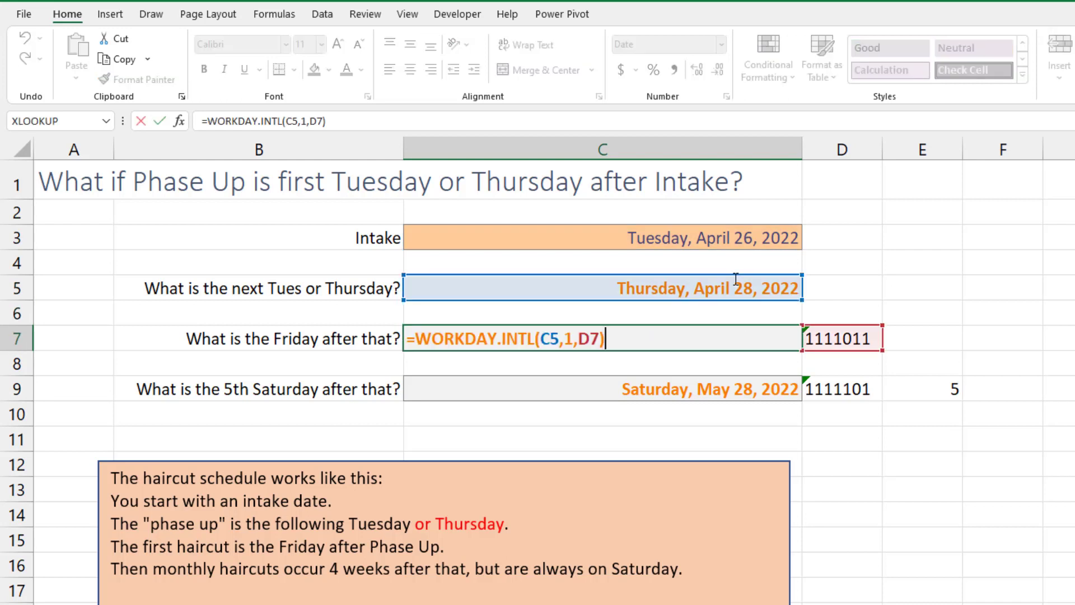
pyautogui.hotkey('ctrl', 'Return')
pyautogui.press('Return')
pyautogui.press('Return')
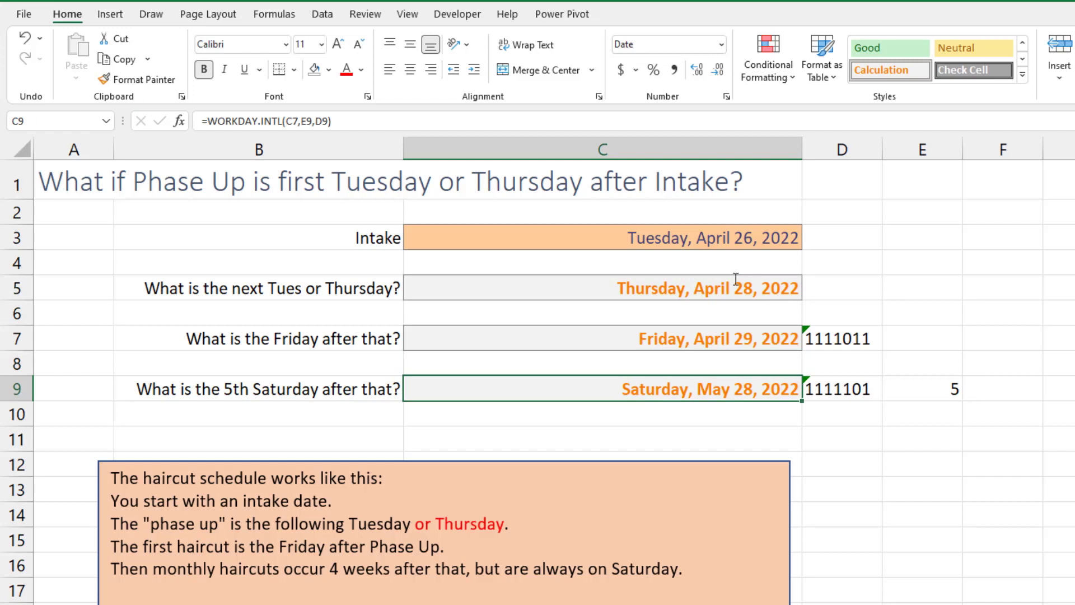
# - Review C9's formula, then C5's formula using the $H$3:$H$14 holiday range
pyautogui.press('F2')
pyautogui.press('Escape')
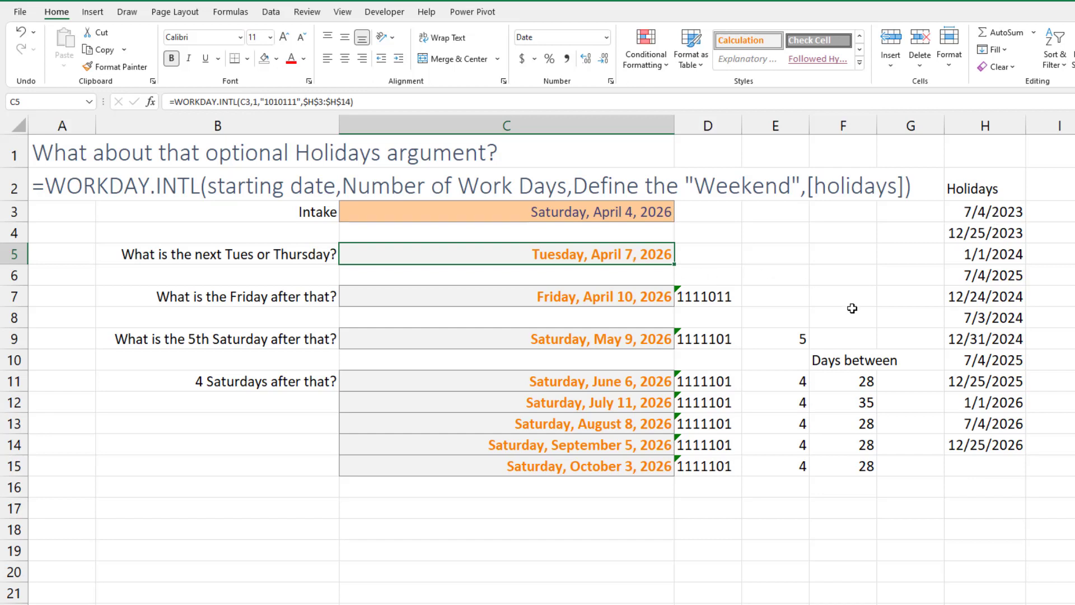
pyautogui.press('F2')
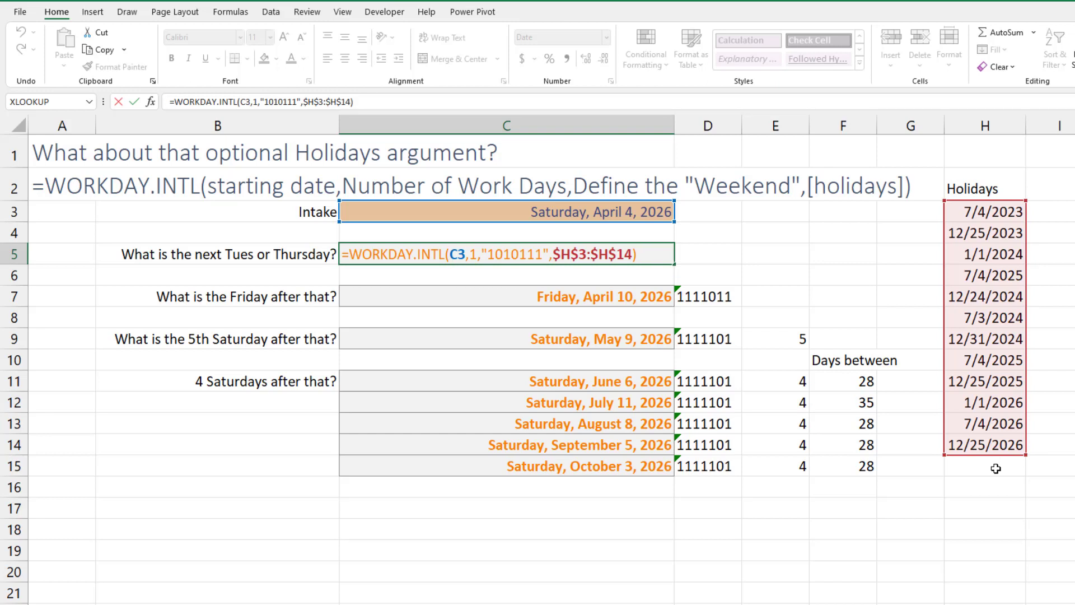
pyautogui.hotkey('ctrl', 'Return')
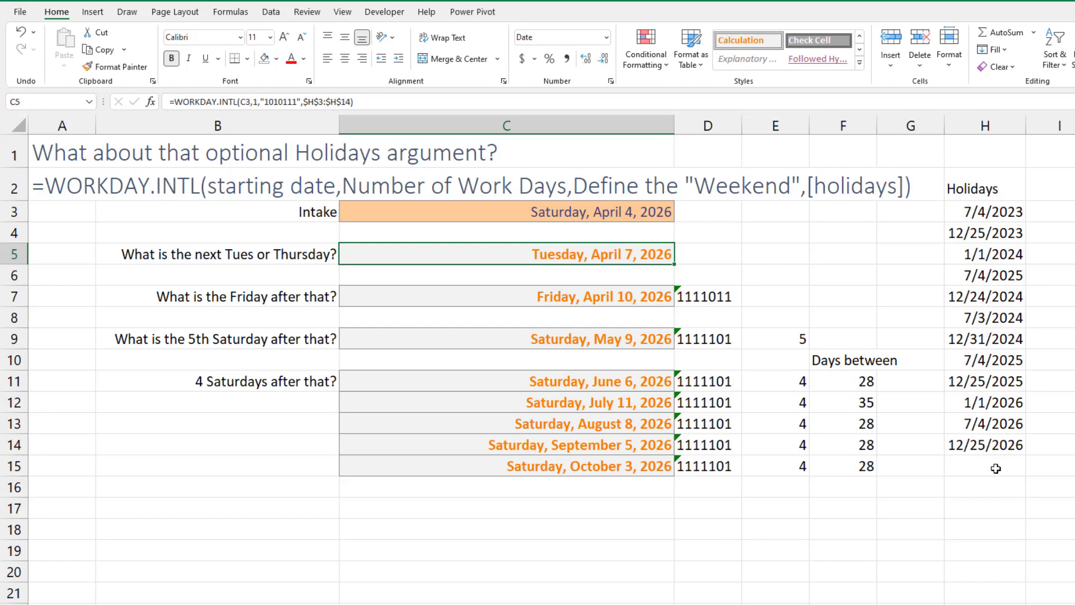
pyautogui.press('Down')
pyautogui.press('Down')
pyautogui.press('Down')
pyautogui.press('Down')
pyautogui.press('Down')
pyautogui.press('Down')
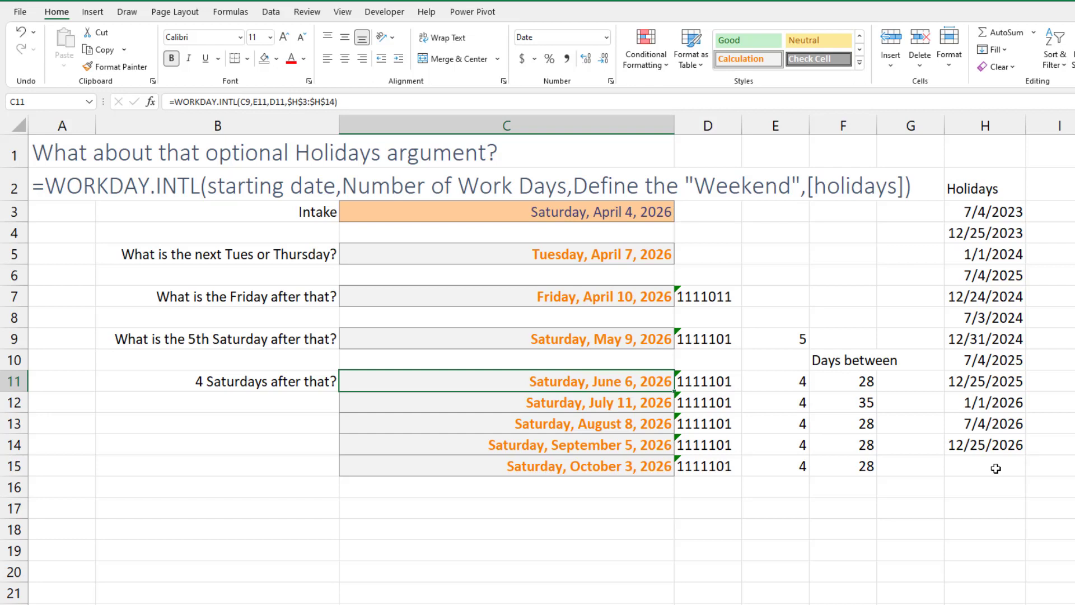
# - Enter 4/11/2026 as the intake date in C3
pyautogui.hotkey('ctrl', 'Up')
pyautogui.hotkey('ctrl', 'Up')
pyautogui.hotkey('ctrl', 'Up')
pyautogui.hotkey('ctrl', 'Up')
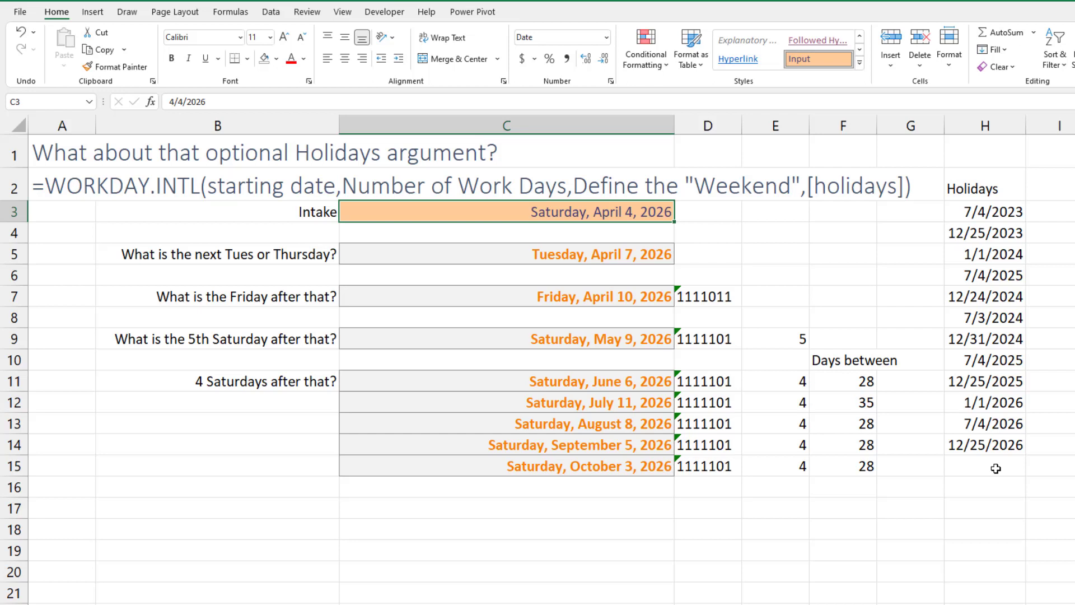
pyautogui.write('4/11/2026')
pyautogui.press('Return')
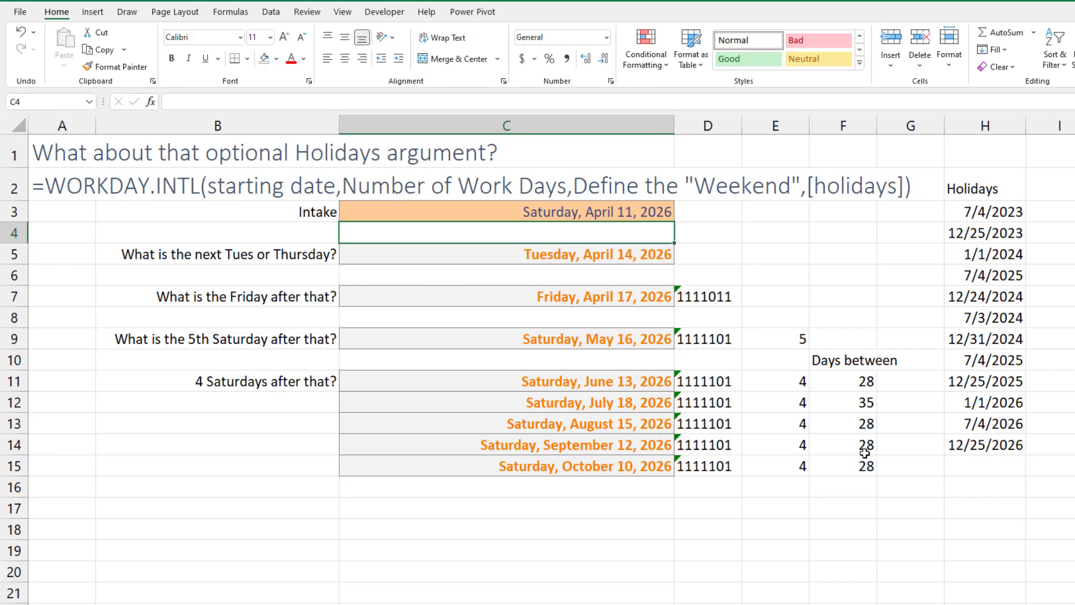
# - Review the original haircut question sheet, then the WORKDAY.INTL Saturday-dates recap sheet
pyautogui.hotkey('ctrl', 'pageup')
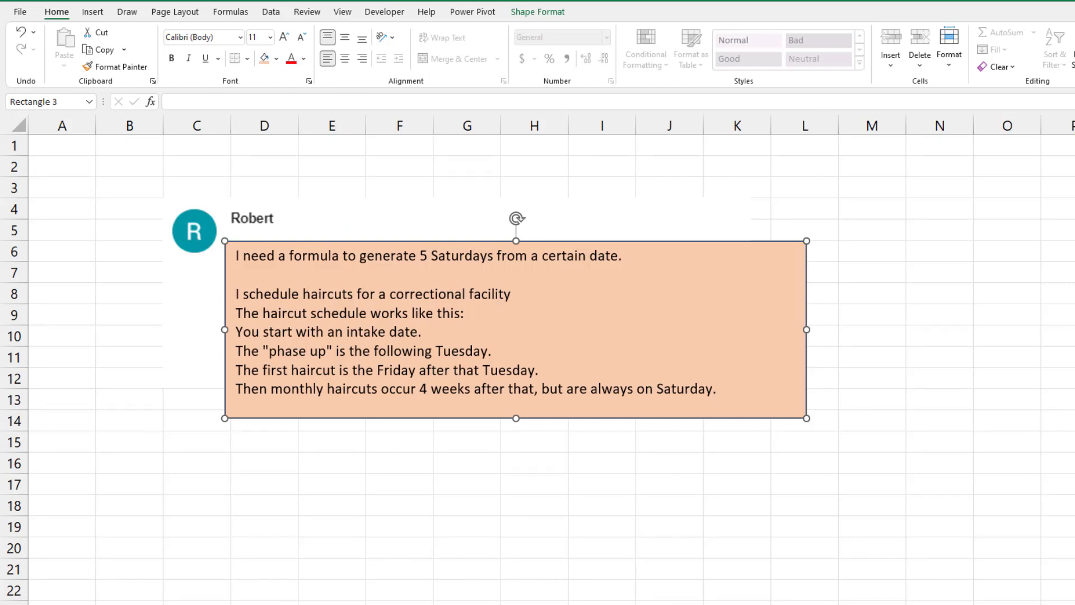
pyautogui.hotkey('ctrl', 'pagedown')
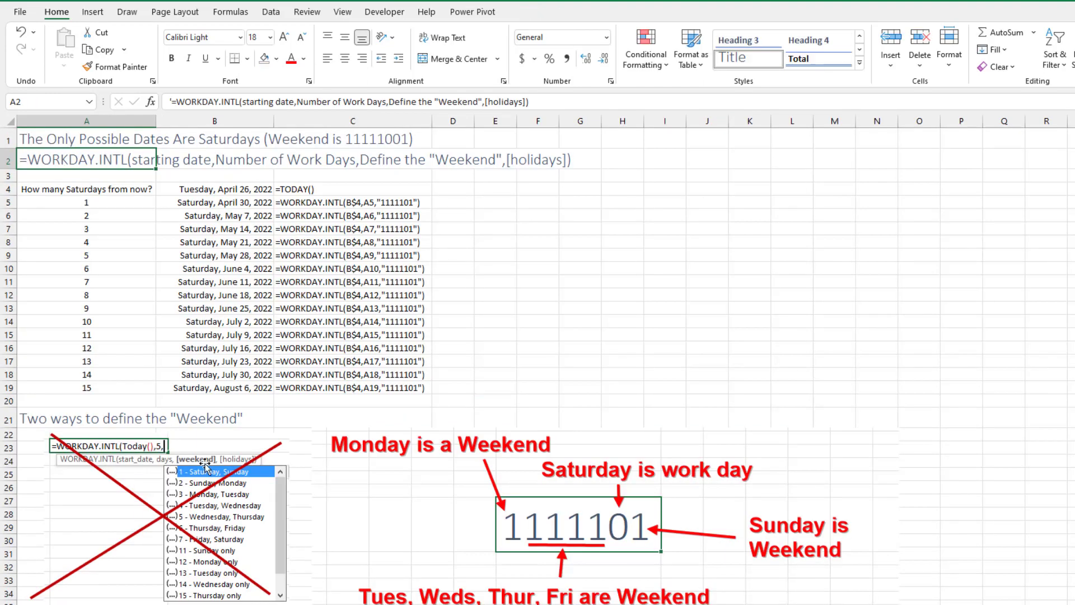